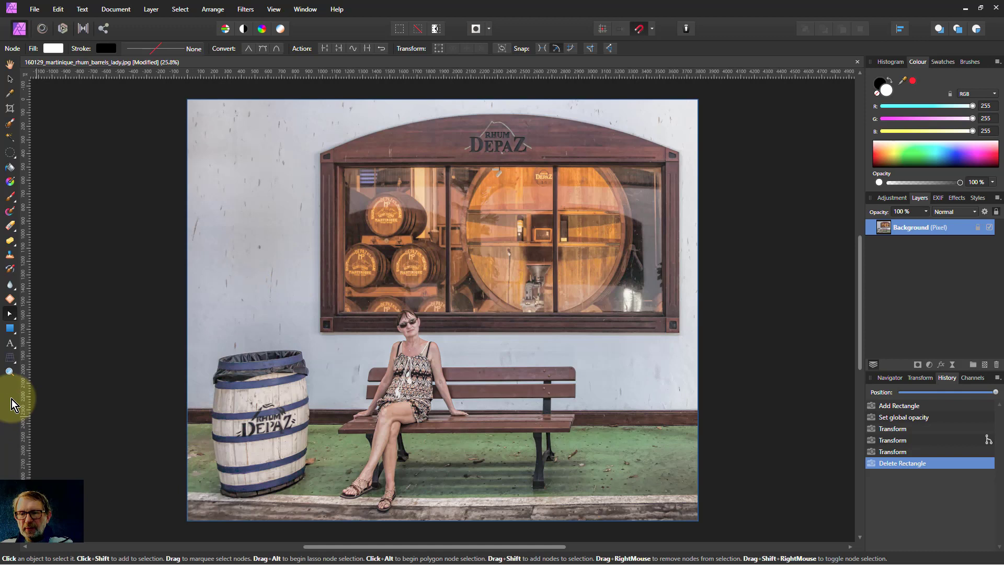
Choose the Rectangle Tool from the shape tools flyout
left_click(10, 330)
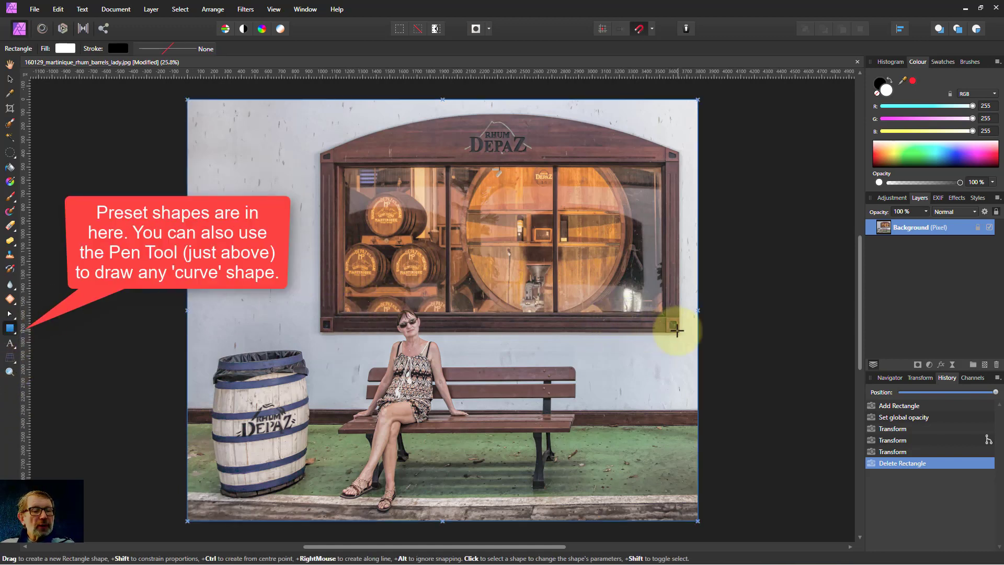
Draw a rectangle over the shop window and set its layer opacity to 41%
left_click_drag(679, 332, 320, 153)
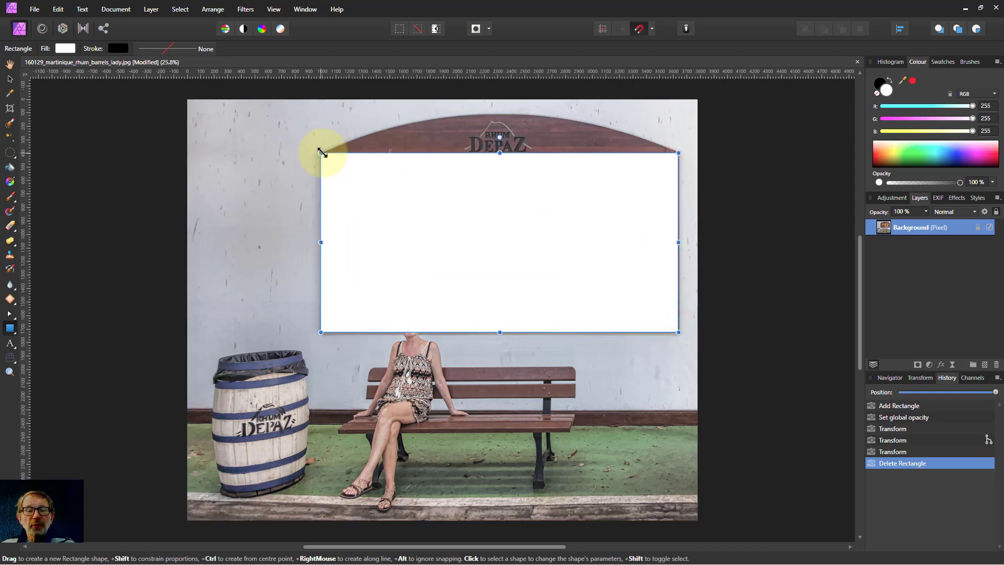
left_click(925, 212)
left_click_drag(926, 224, 886, 230)
Align the rectangle's lower-left and top-right corners with the window frame
scroll(309, 337, "up", 3)
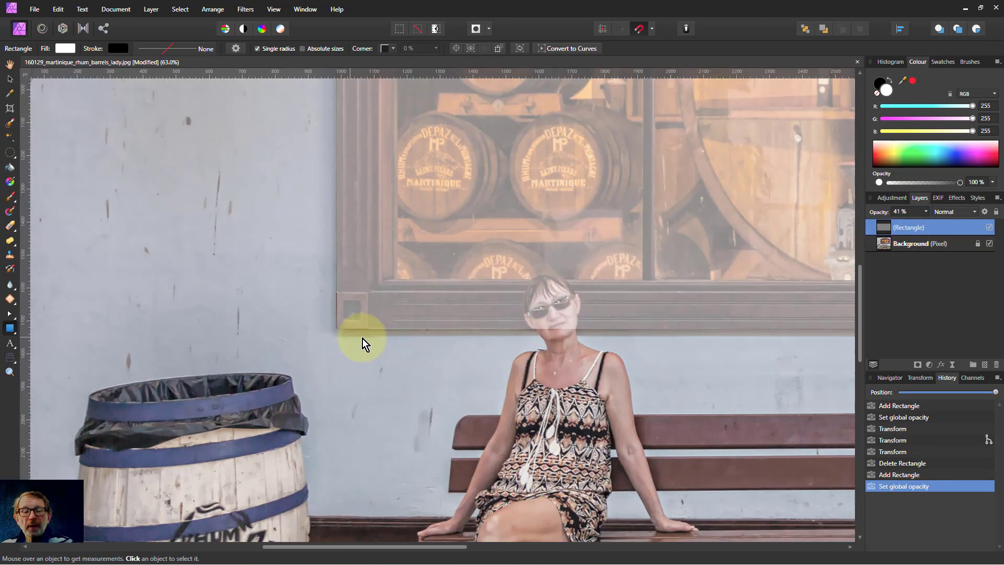
scroll(325, 320, "up", 5)
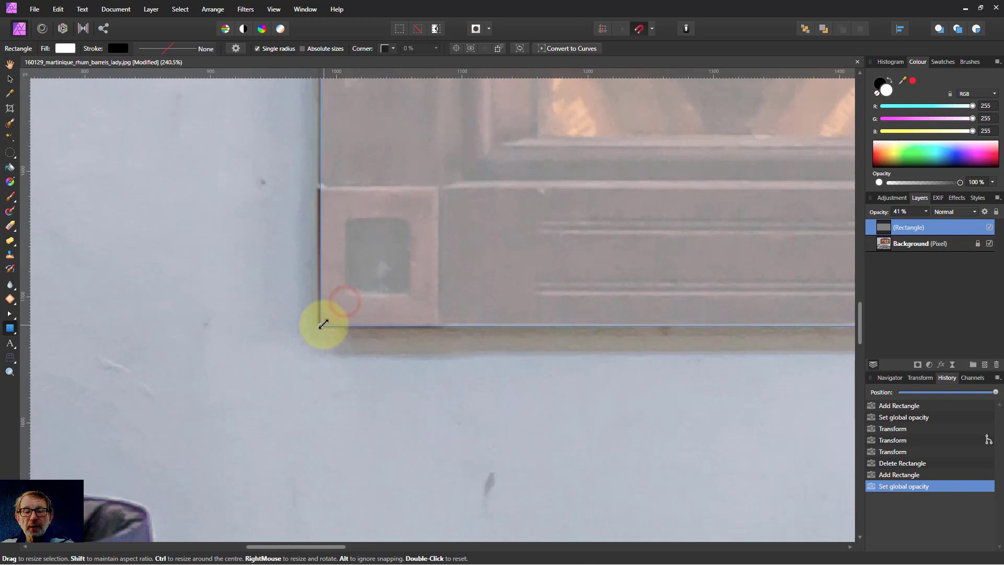
left_click_drag(323, 324, 321, 324)
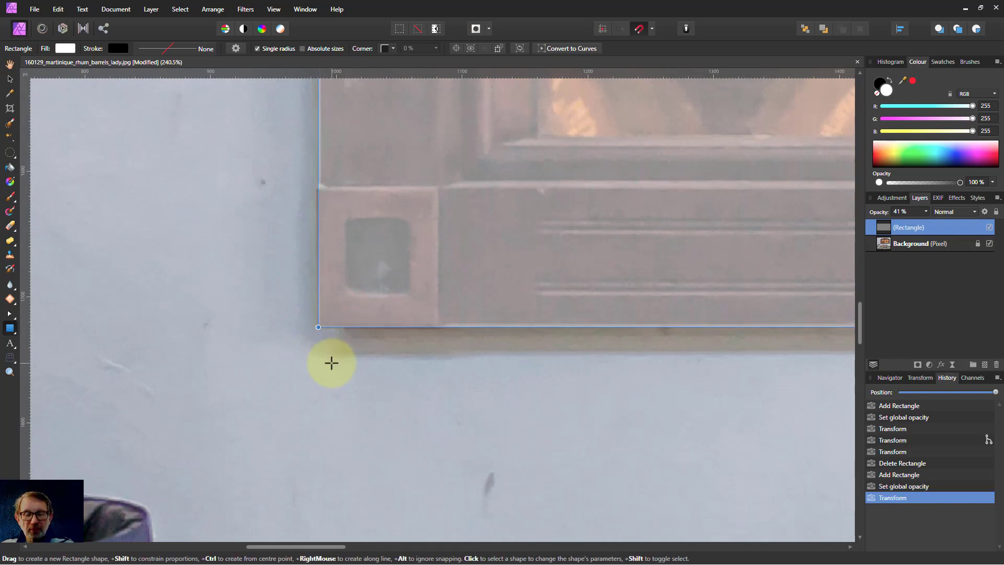
key("ctrl+0")
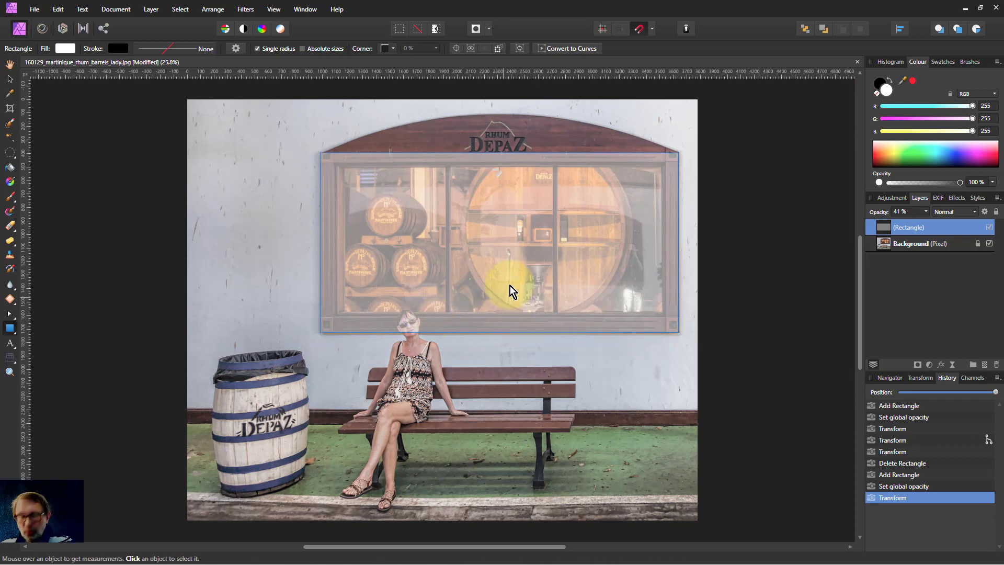
scroll(681, 155, "up", 10)
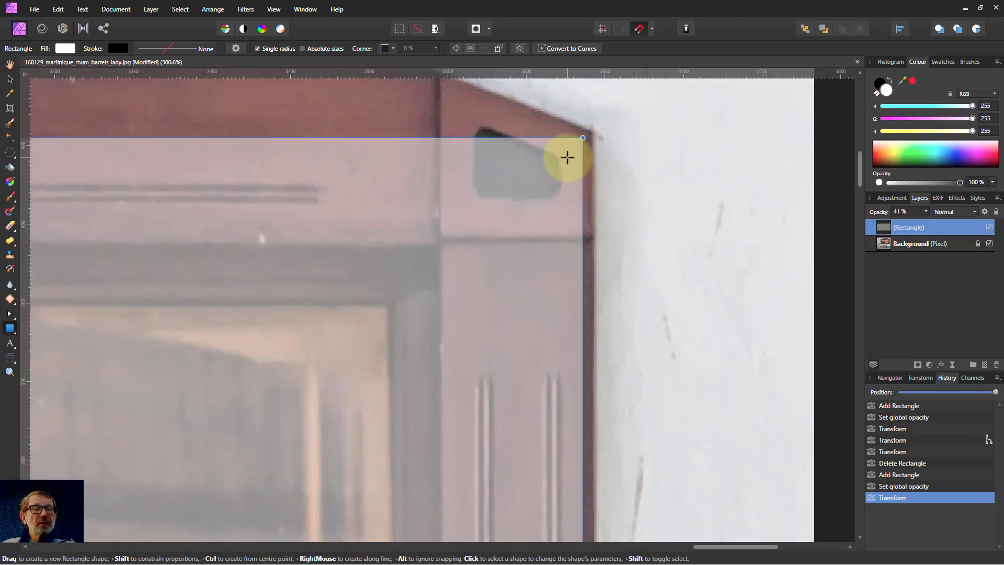
left_click_drag(584, 139, 593, 133)
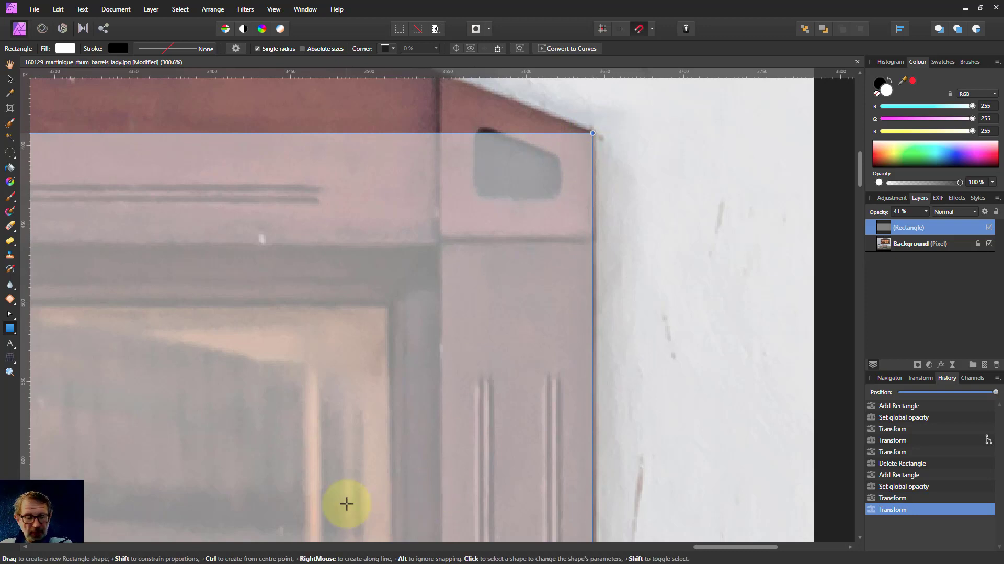
key("ctrl+0")
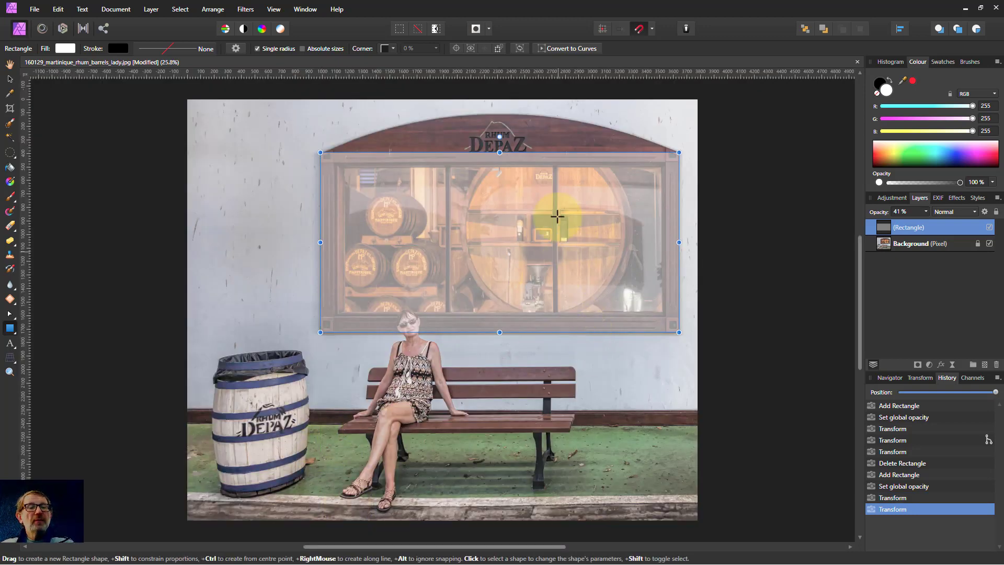
Convert the rectangle to curves and bend its top edge up into an arch following the sign
left_click(566, 48)
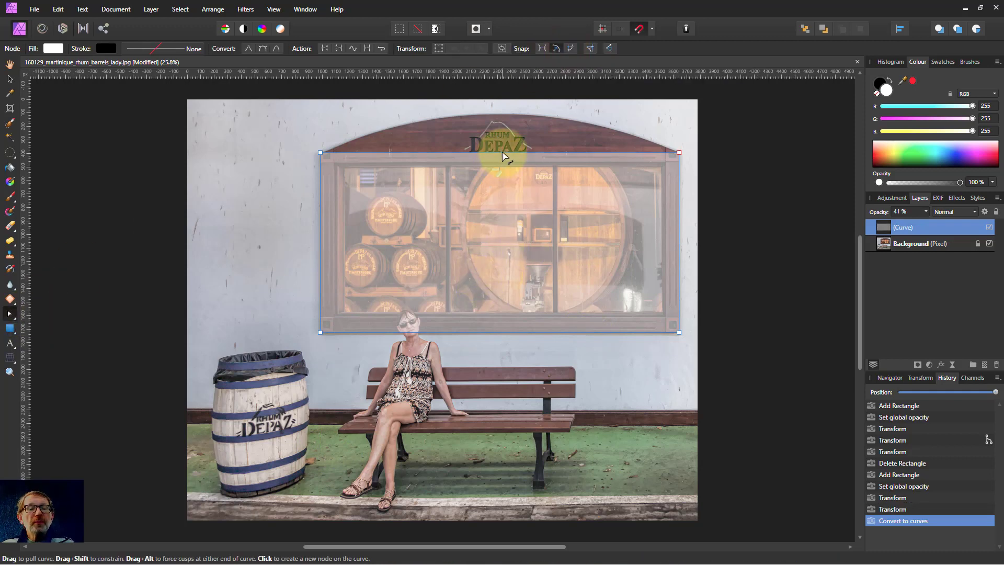
left_click_drag(502, 155, 502, 116)
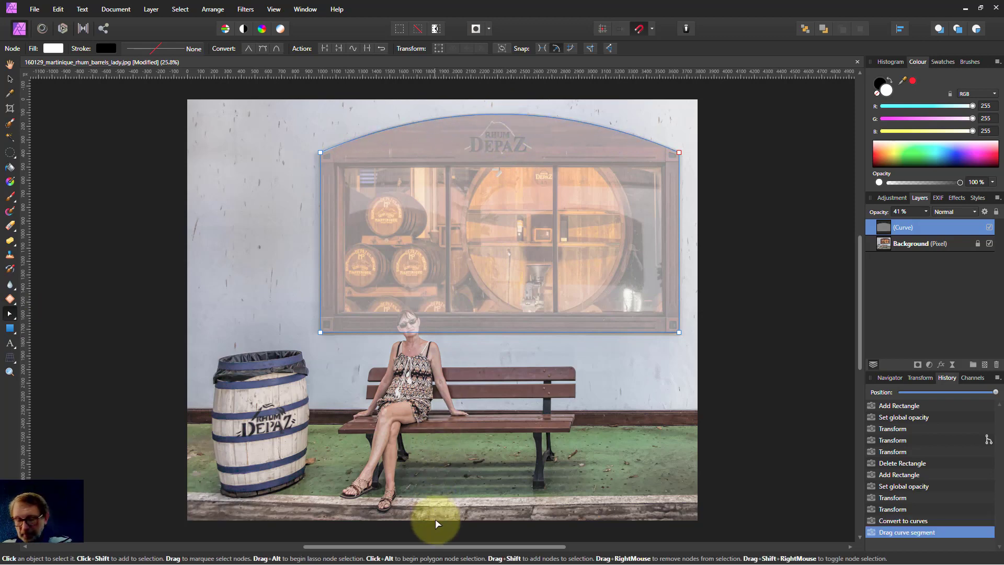
scroll(435, 519, "up", 3)
scroll(361, 352, "up", 5)
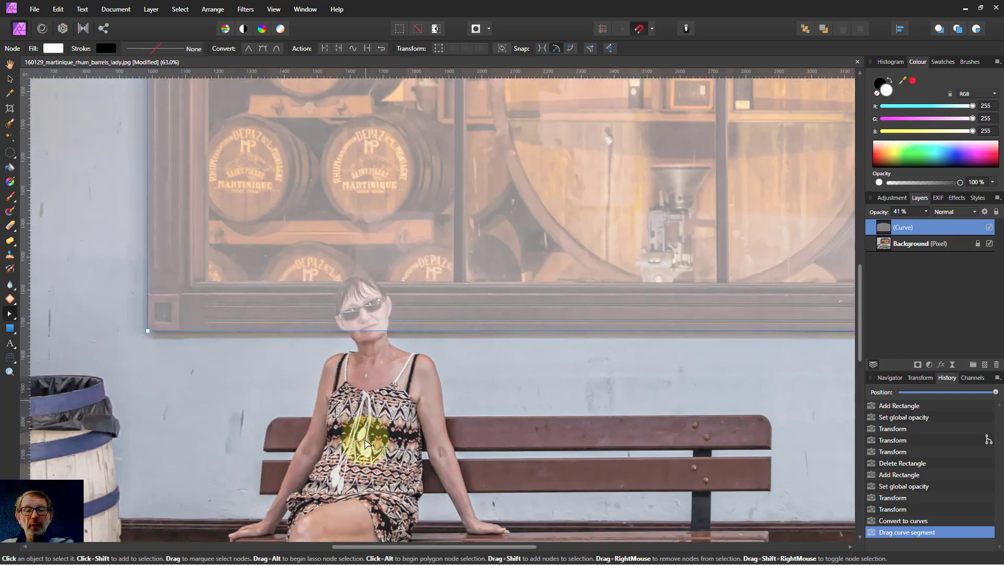
scroll(355, 347, "up", 3)
scroll(355, 266, "up", 2)
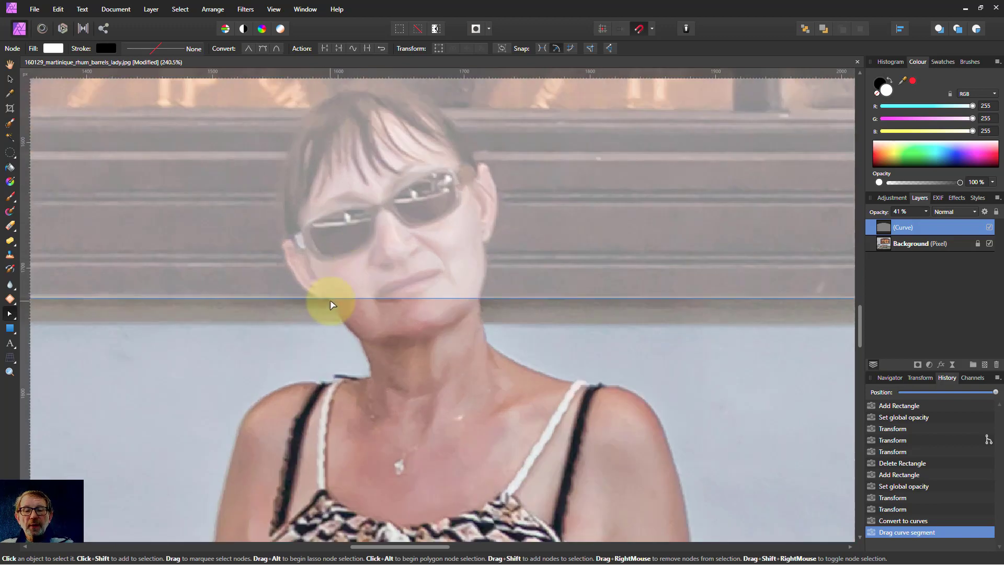
Add two bottom-edge nodes and pull a notch up around the left of the woman's head
left_click(328, 298)
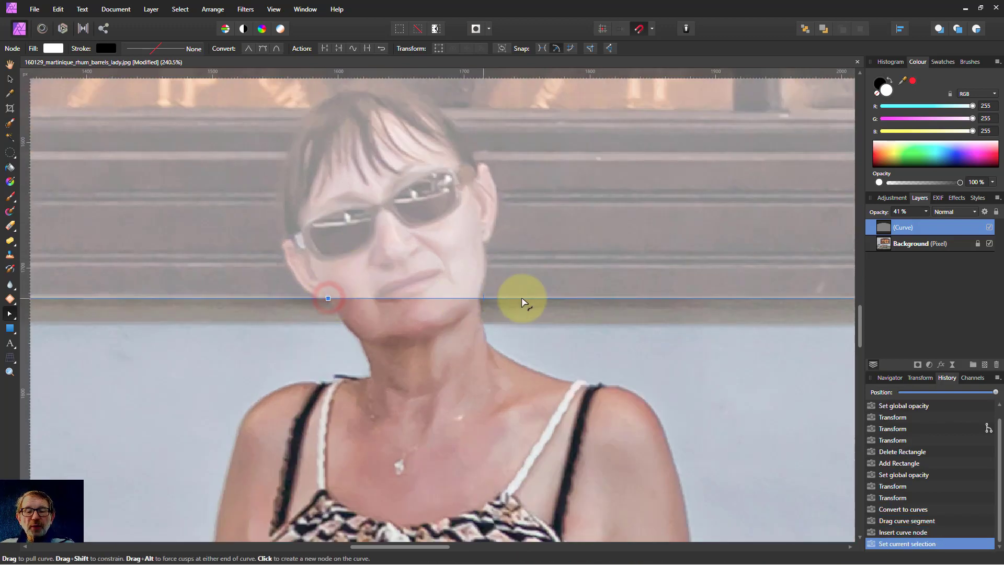
left_click(480, 299)
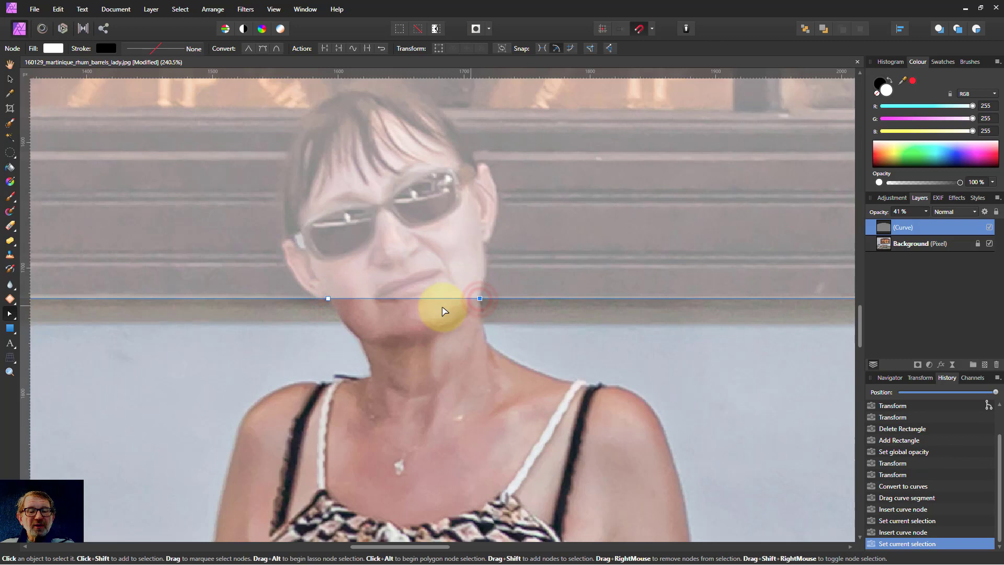
left_click_drag(404, 303, 357, 93)
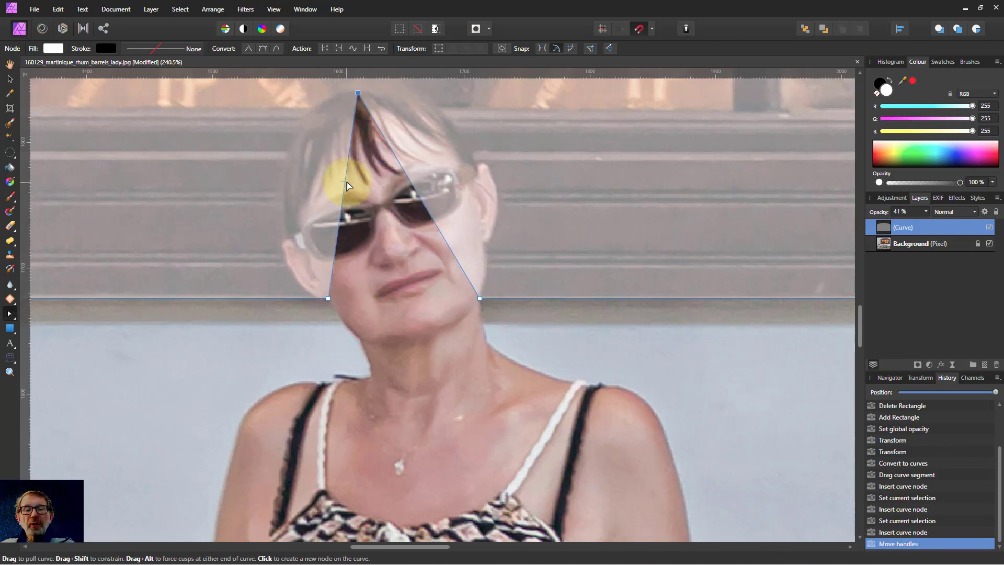
left_click_drag(346, 185, 279, 215)
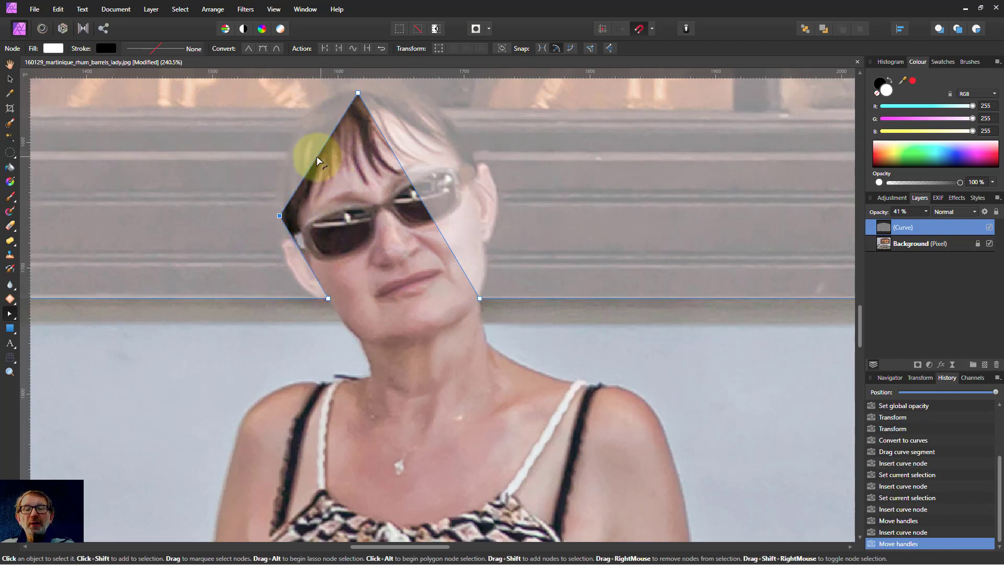
left_click_drag(316, 164, 296, 133)
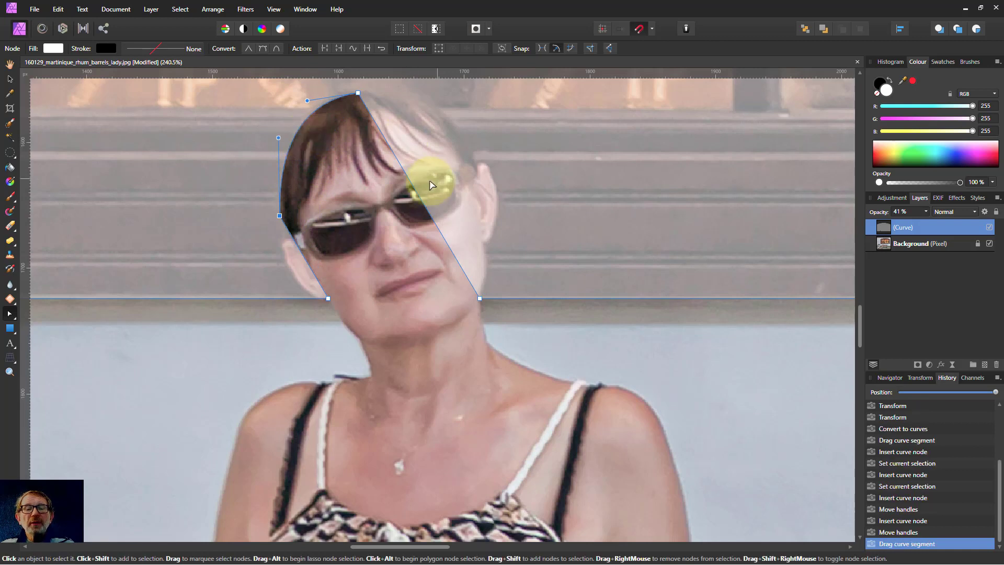
Shape the notch's right side outward around her hair and cheek
left_click_drag(416, 199, 476, 164)
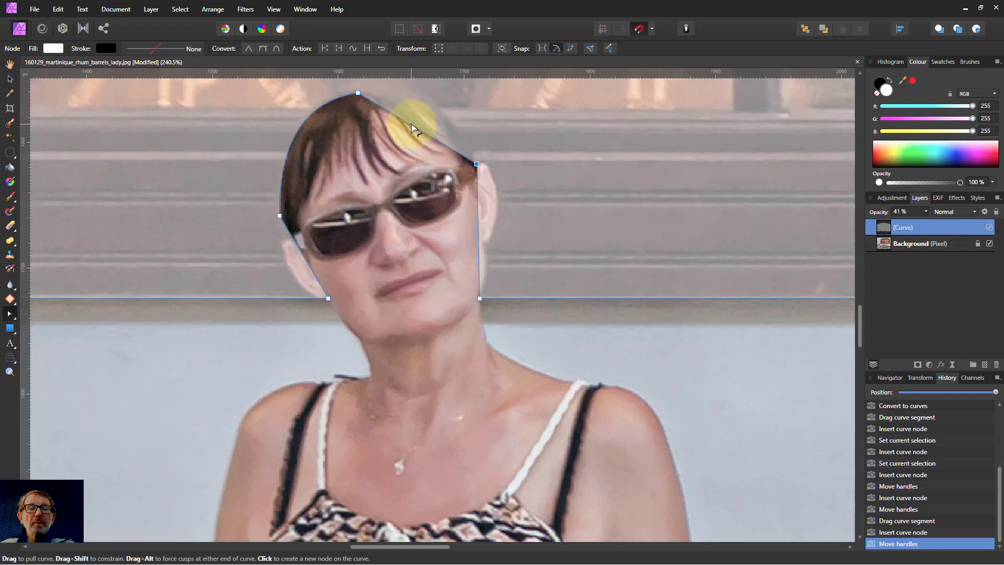
left_click_drag(413, 122, 424, 101)
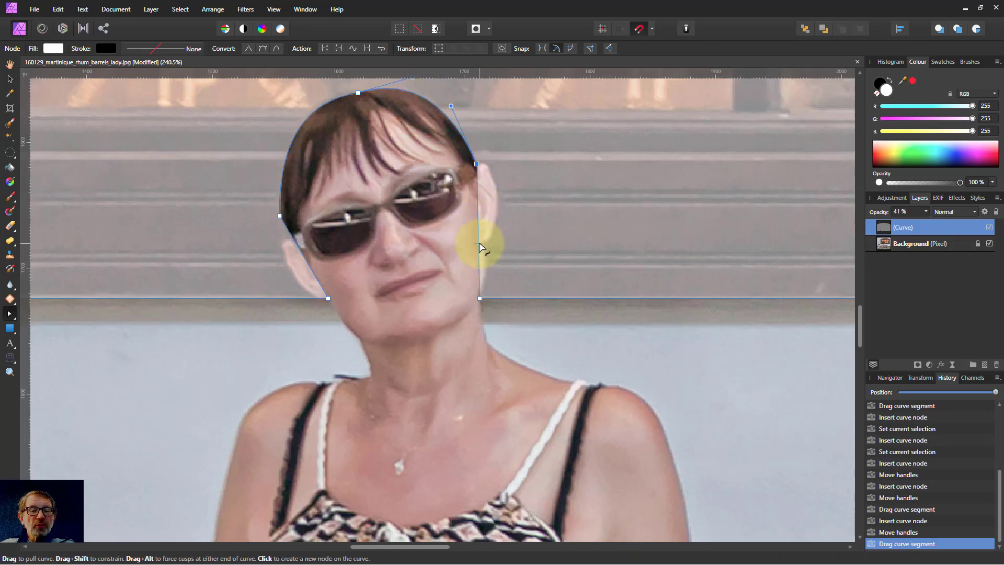
left_click(482, 245)
left_click_drag(478, 240, 480, 240)
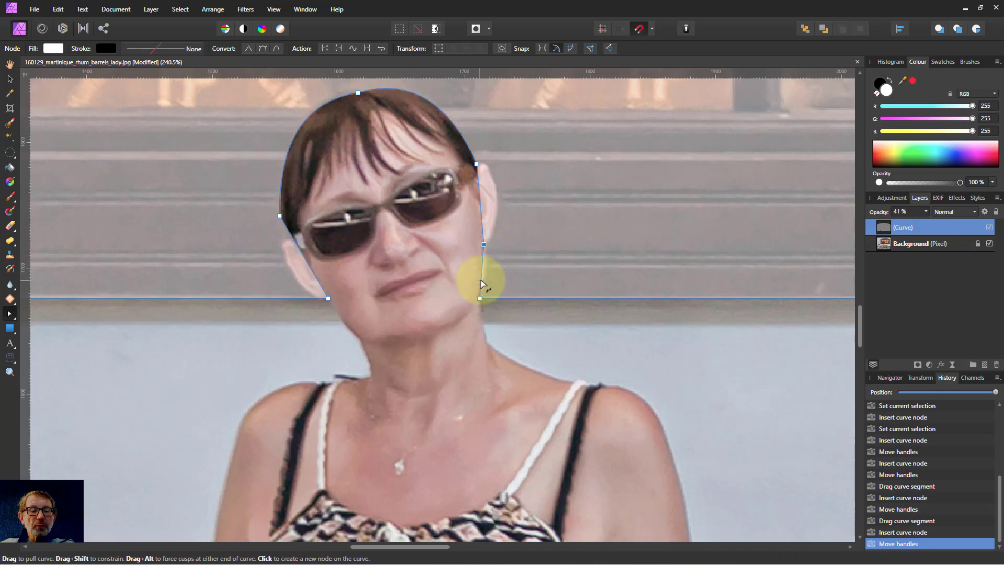
mouse_move(481, 283)
left_mouse_down()
mouse_move(478, 274)
mouse_move(489, 274)
left_mouse_up()
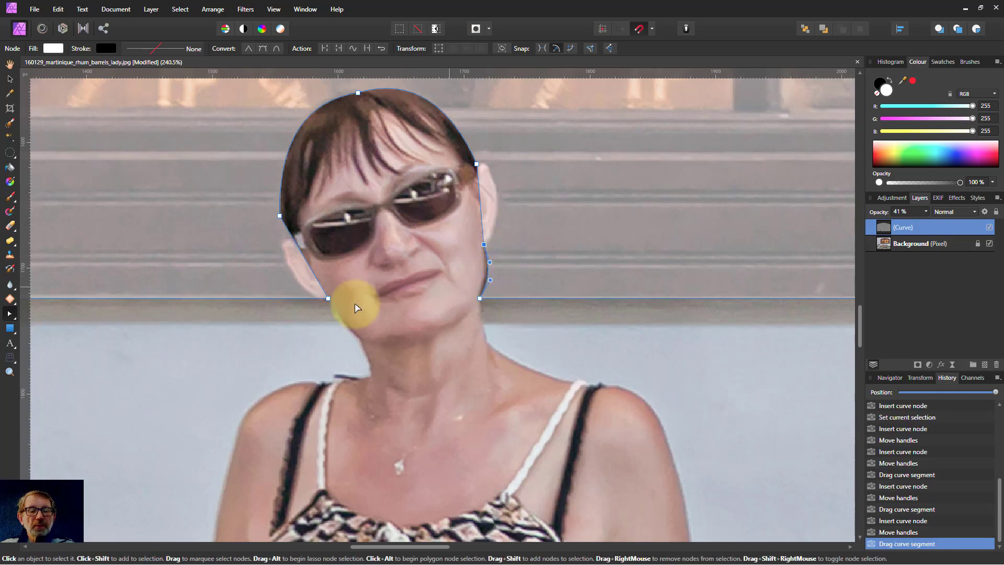
Add a left-edge node and curve the outline along her left cheek and chin
left_click(294, 241)
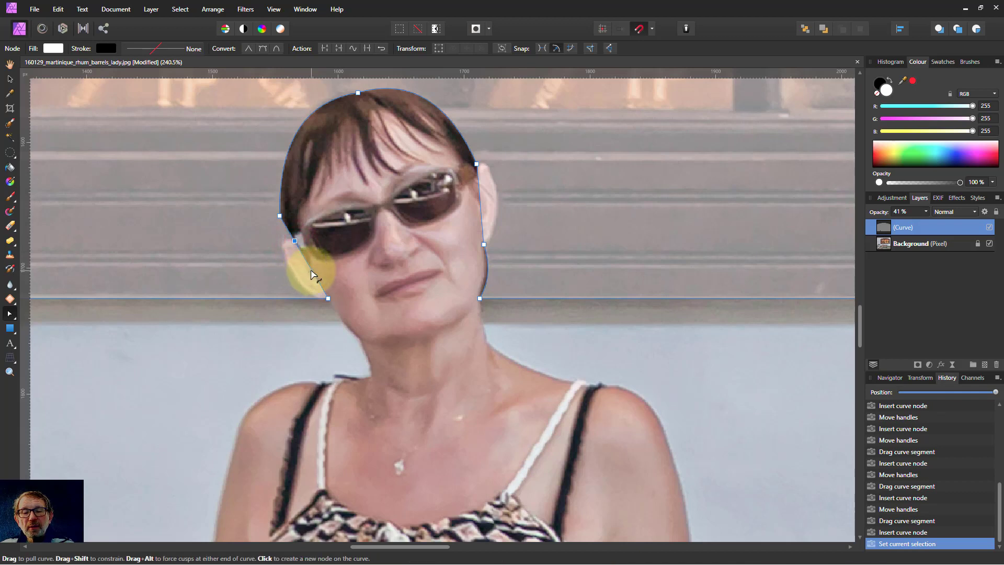
left_click_drag(310, 273, 262, 238)
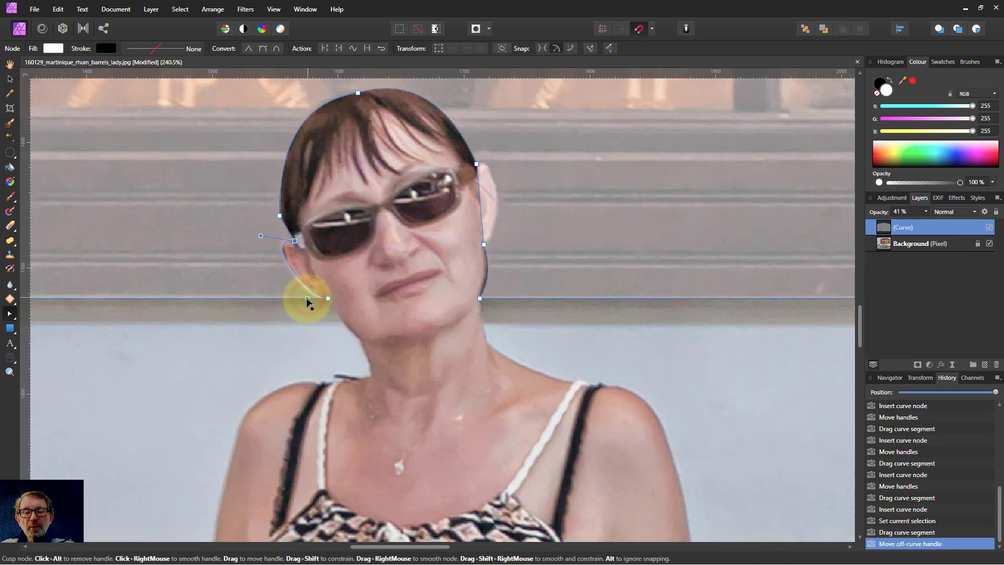
left_click_drag(307, 302, 306, 301)
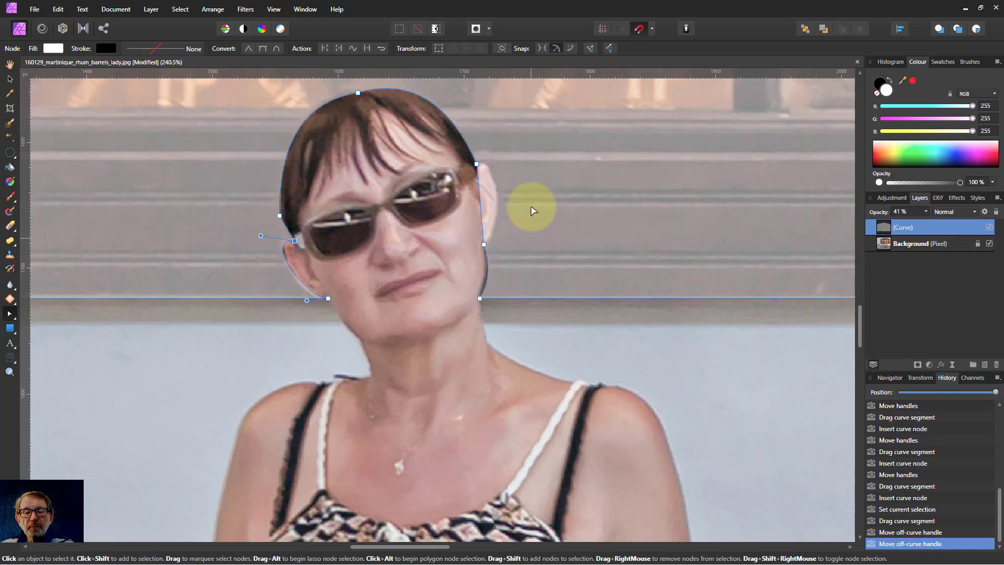
Add a right-edge node and adjust the upper-right node to hug the right side of her hair
left_click(476, 165)
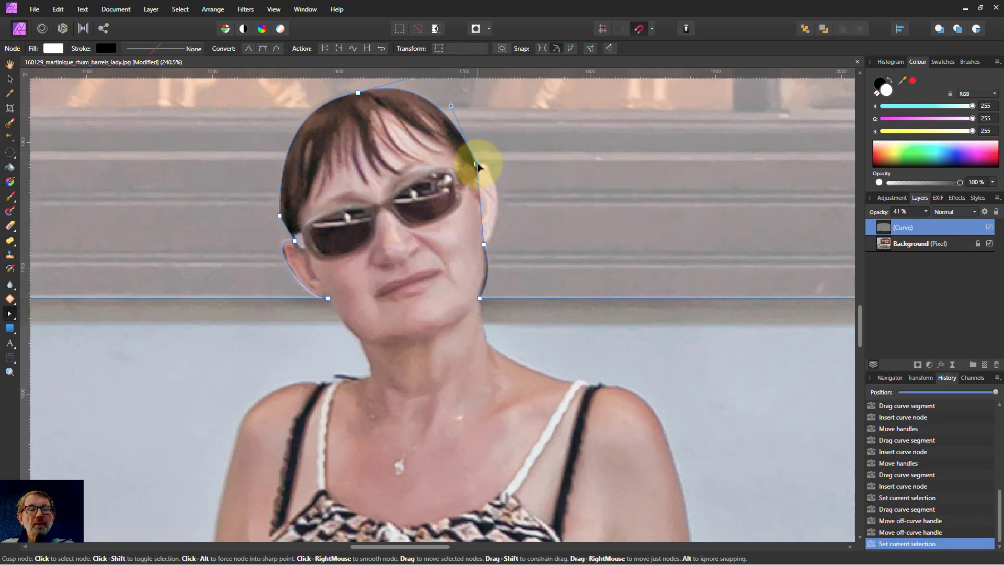
left_click_drag(477, 165, 477, 166)
left_click_drag(483, 213, 497, 195)
left_click(476, 168)
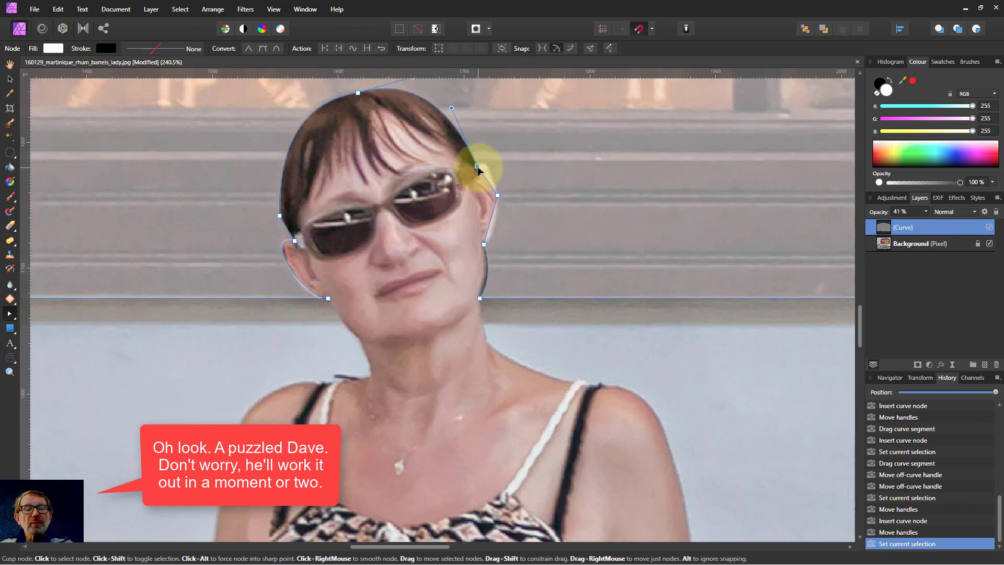
left_click_drag(477, 166, 476, 167)
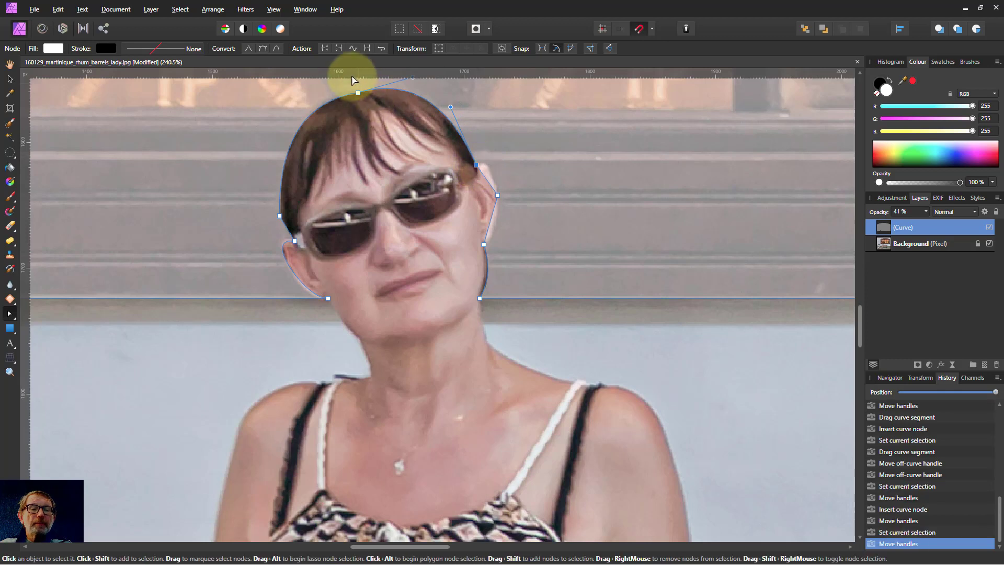
Make the upper-right node smooth and adjust its handles to round the hair curve
left_click(265, 49)
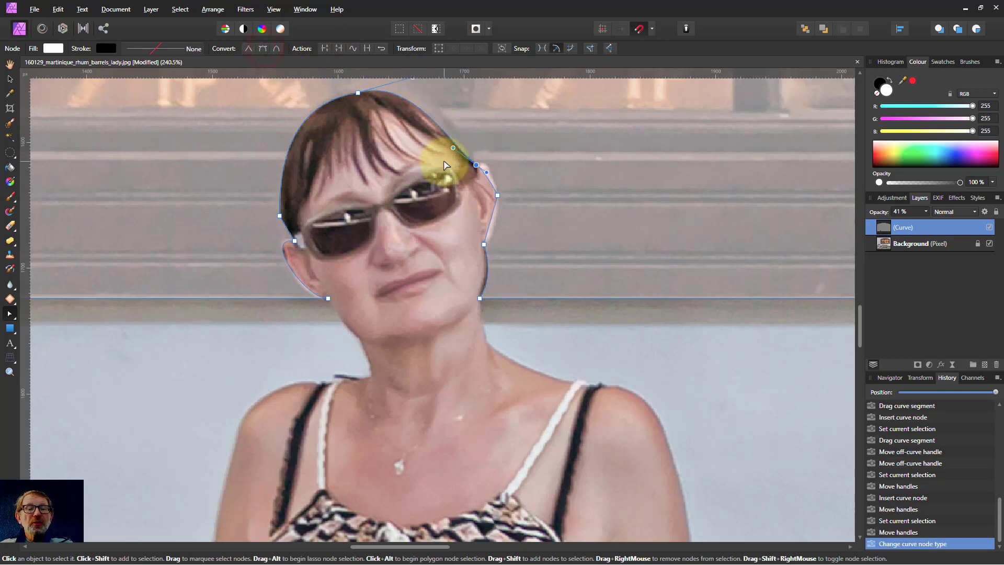
left_click_drag(452, 149, 457, 116)
left_click_drag(481, 177, 494, 157)
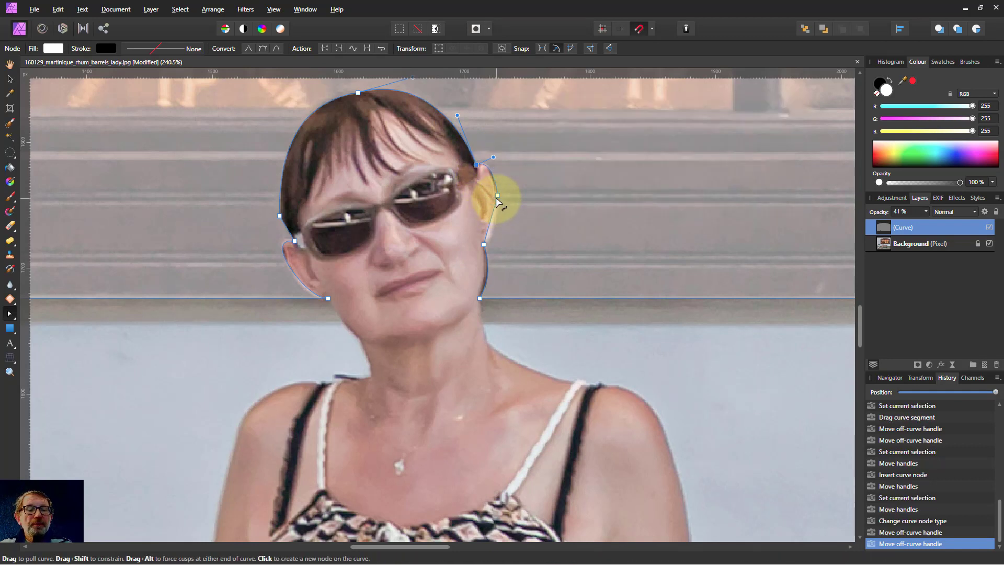
Smooth the nodes beside her right face and cheek to fit her jaw, then fit the photo in view
left_click(498, 201)
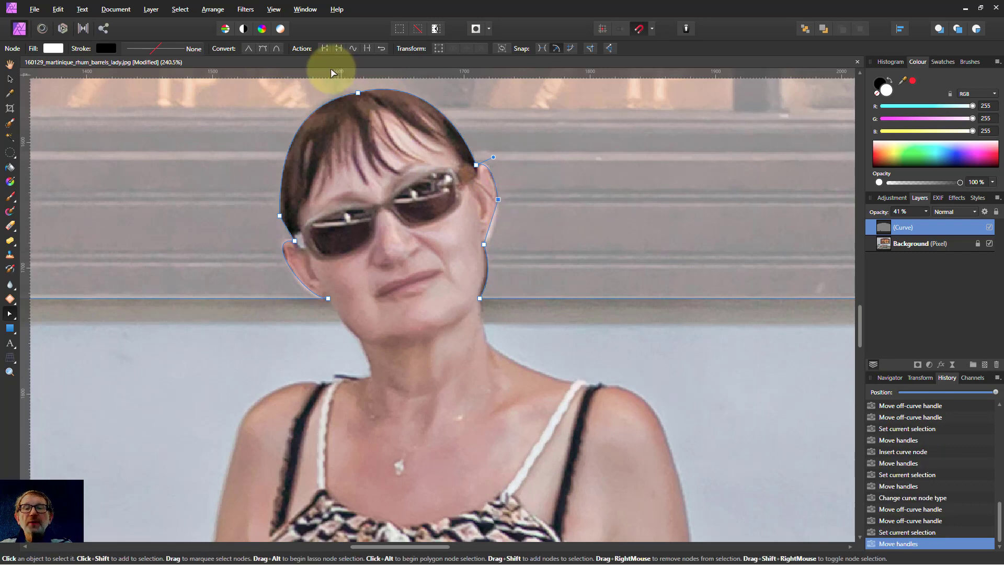
left_click(263, 49)
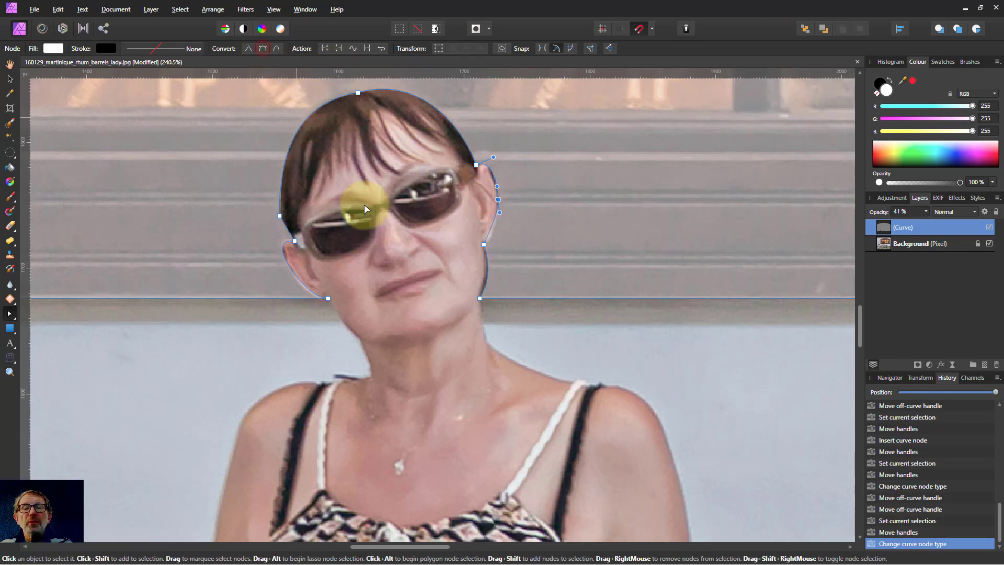
left_click(483, 246)
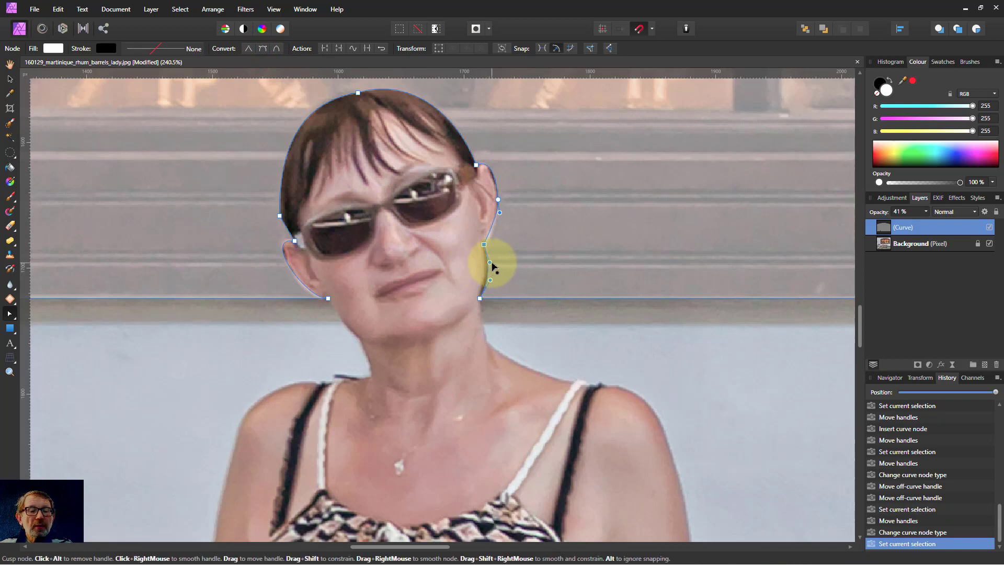
left_click_drag(490, 263, 486, 258)
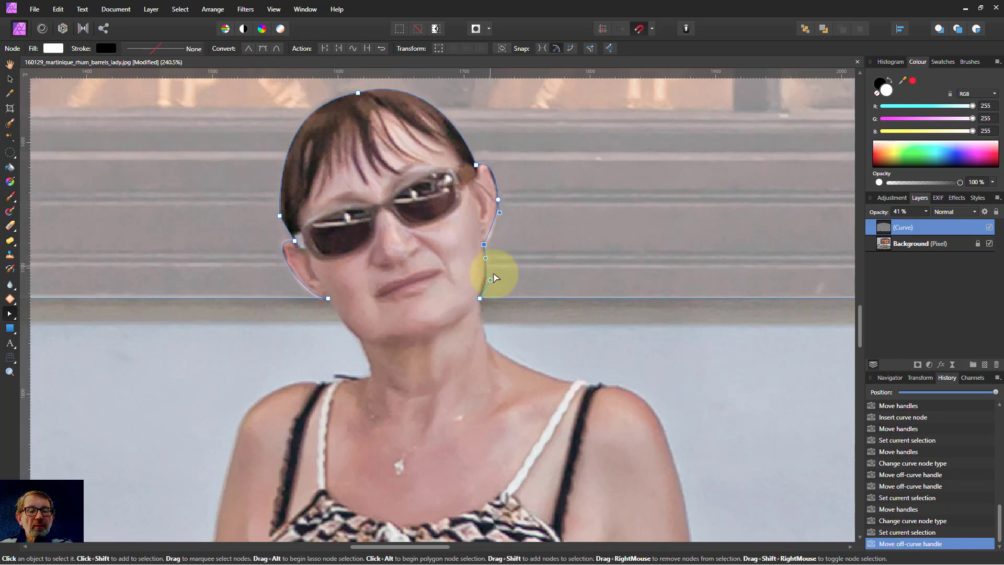
left_click(483, 245)
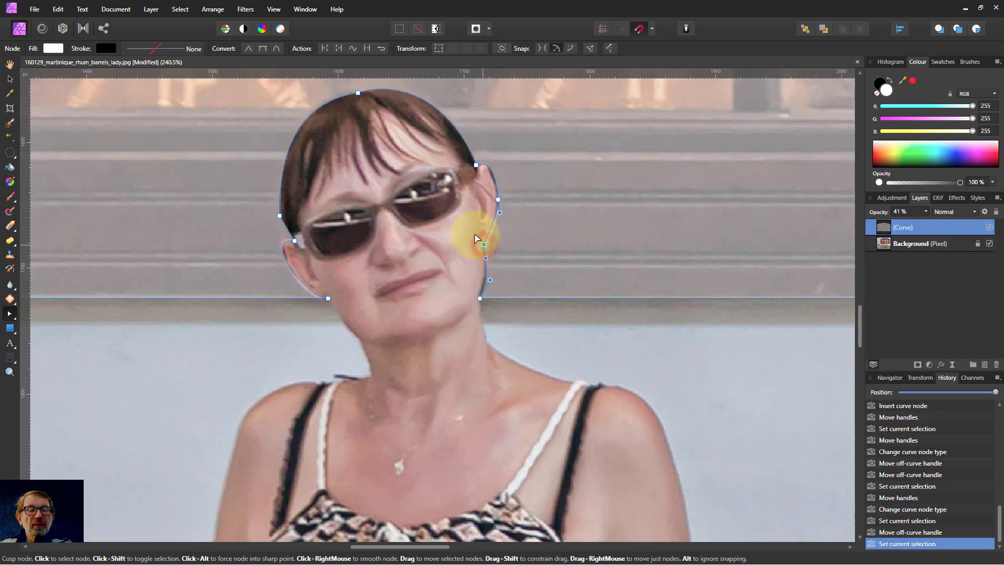
left_click(263, 48)
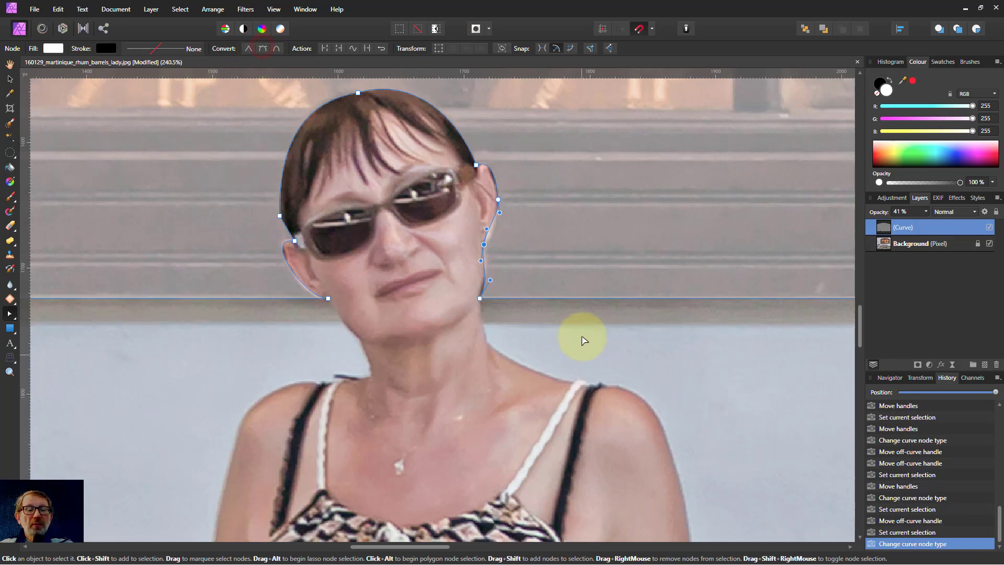
left_click_drag(486, 228, 486, 257)
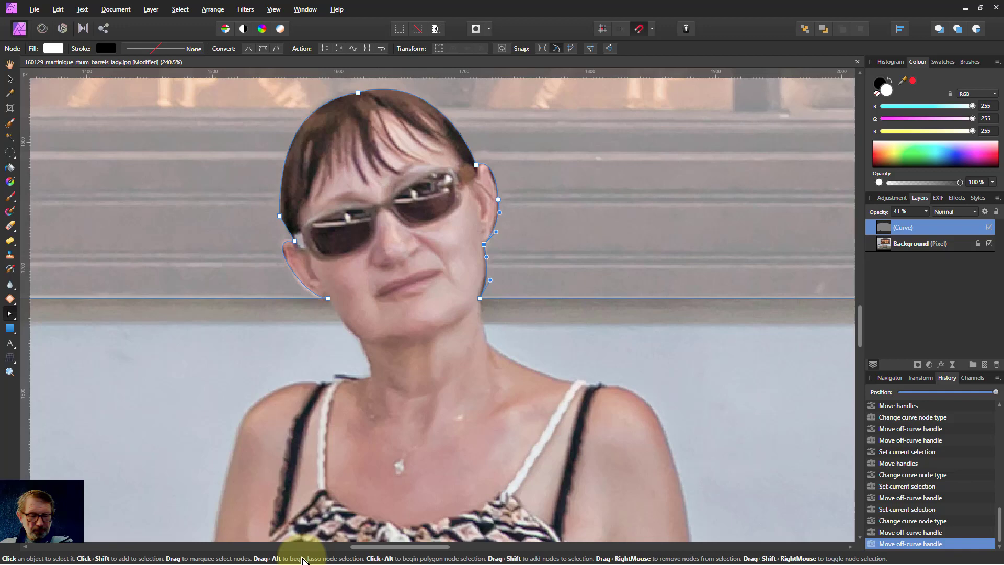
key("ctrl+0")
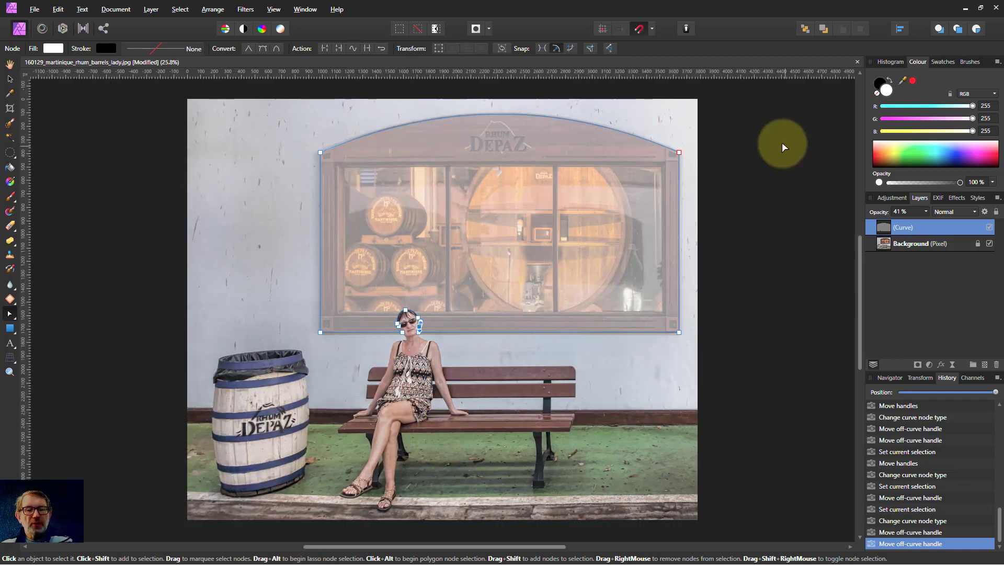
Raise the shape layer's opacity back to 100%
left_click(874, 230)
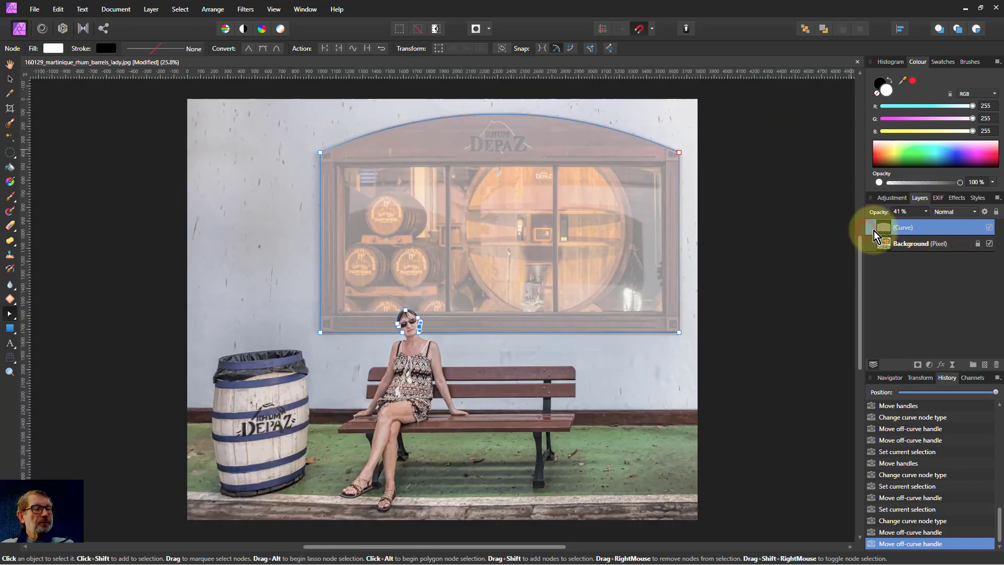
left_click(926, 212)
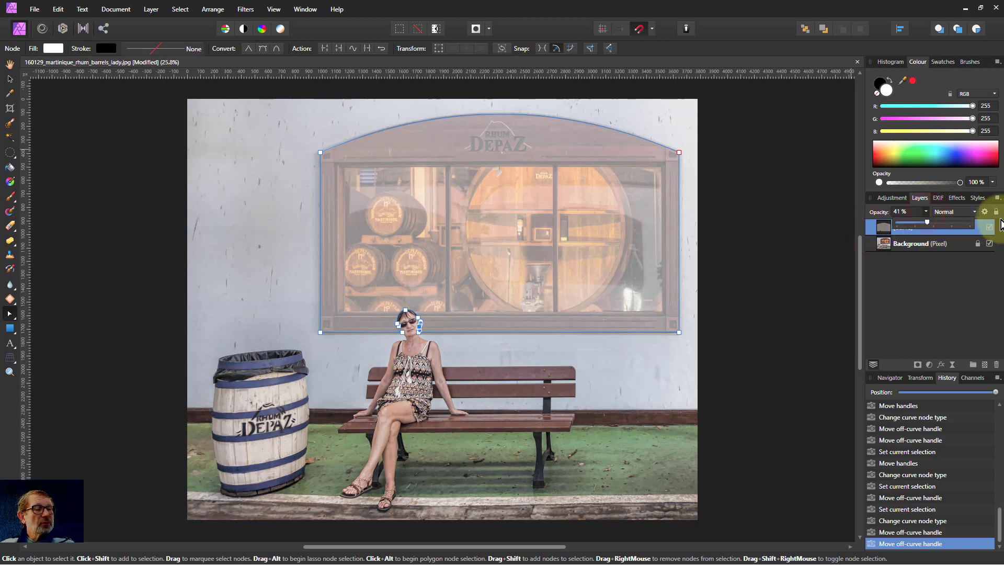
left_click(923, 226)
left_click_drag(930, 223, 975, 233)
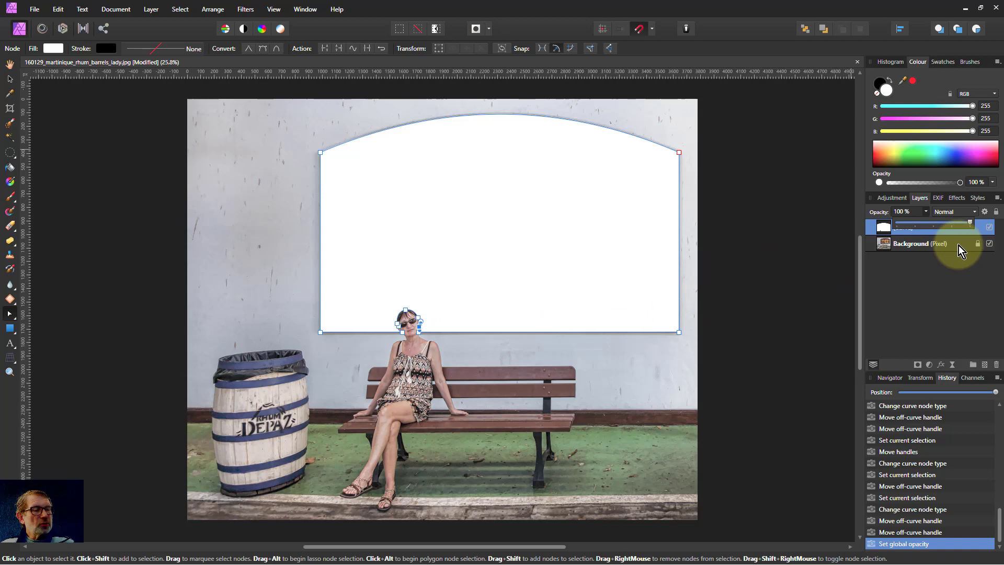
left_click(988, 226)
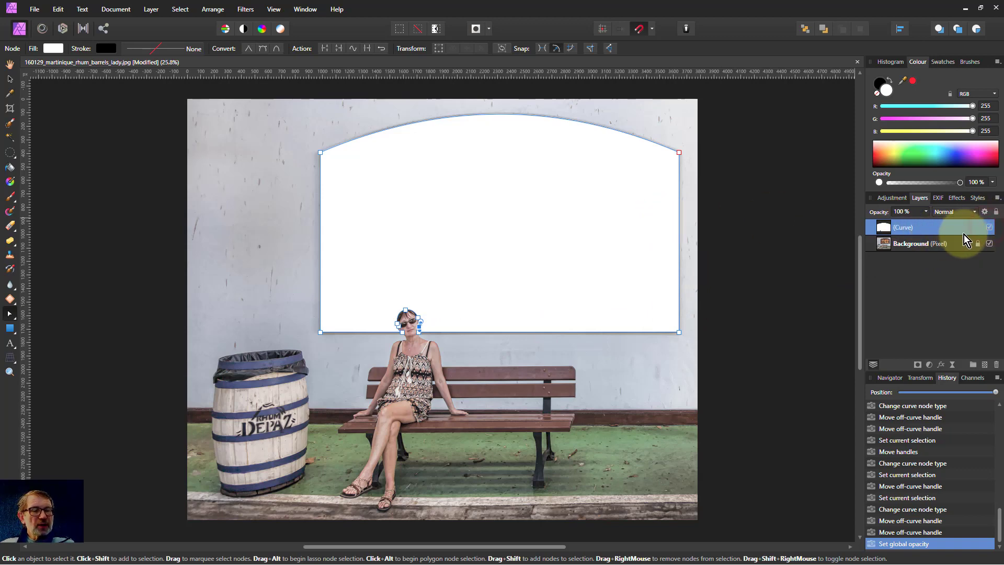
Hide the shape layer and zoom in on the window frame's right edge
left_click(988, 228)
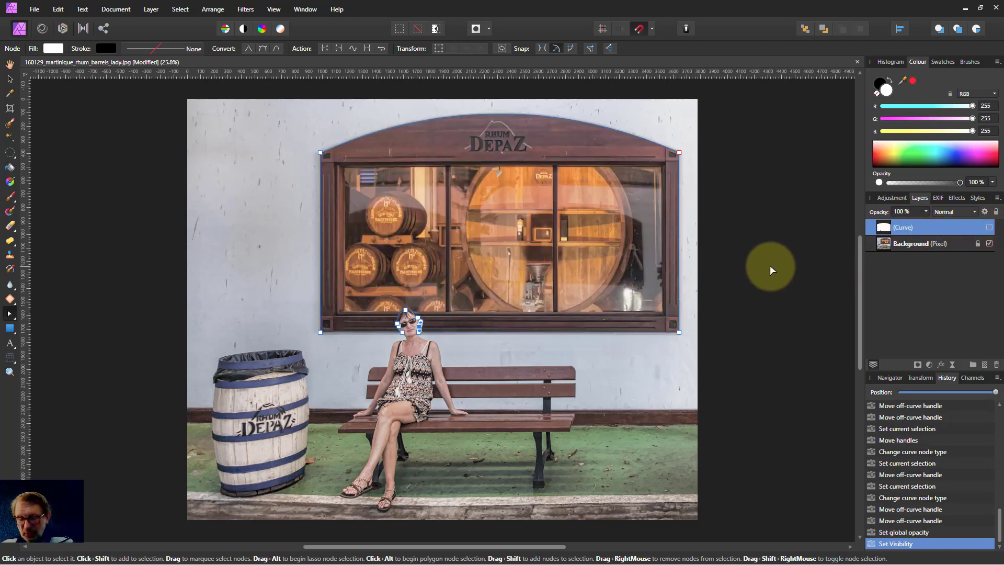
scroll(769, 265, "up", 10)
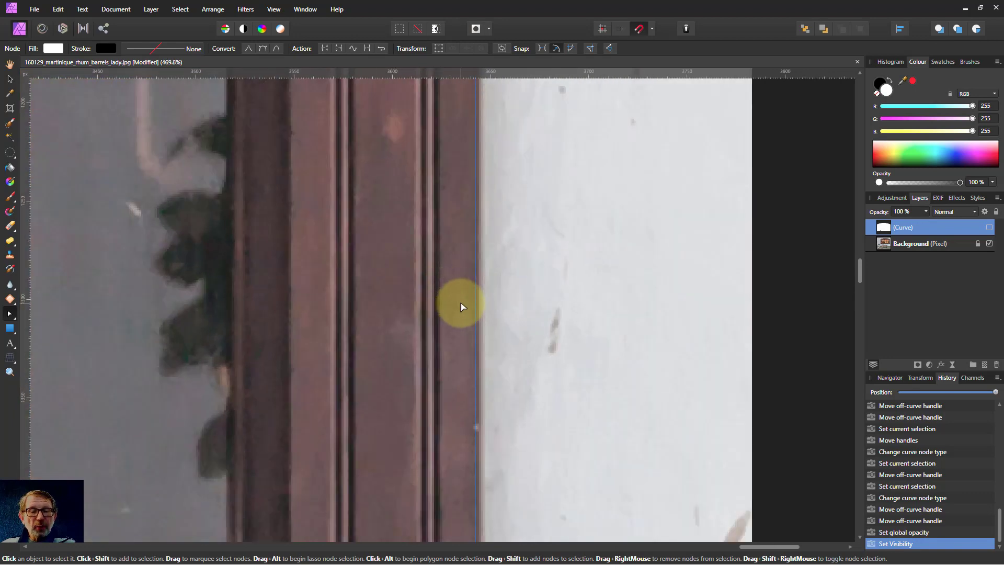
scroll(461, 305, "up", 2)
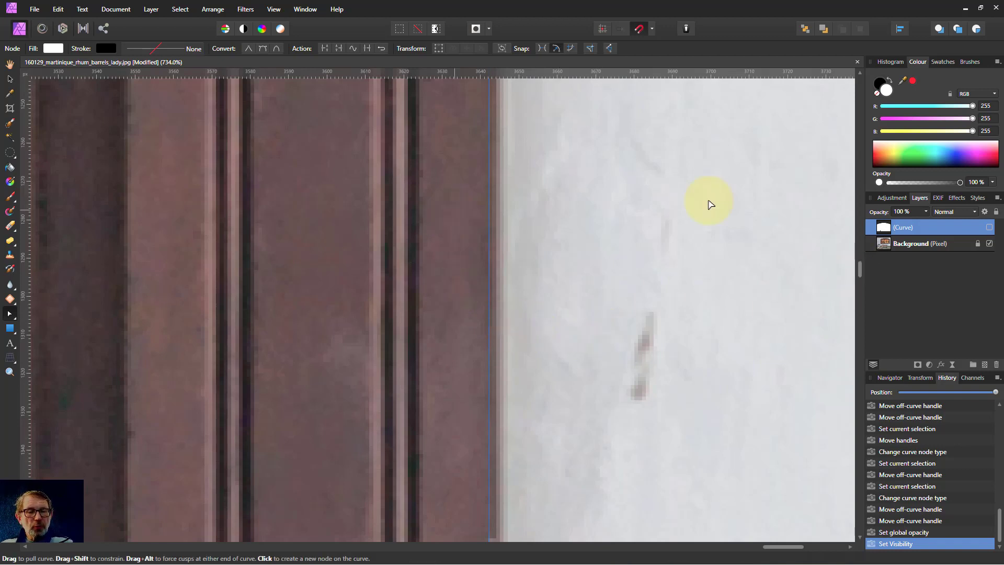
Show the (Curve) layer again and add a live Gaussian Blur with a radius of about 1.9 px
left_click(989, 227)
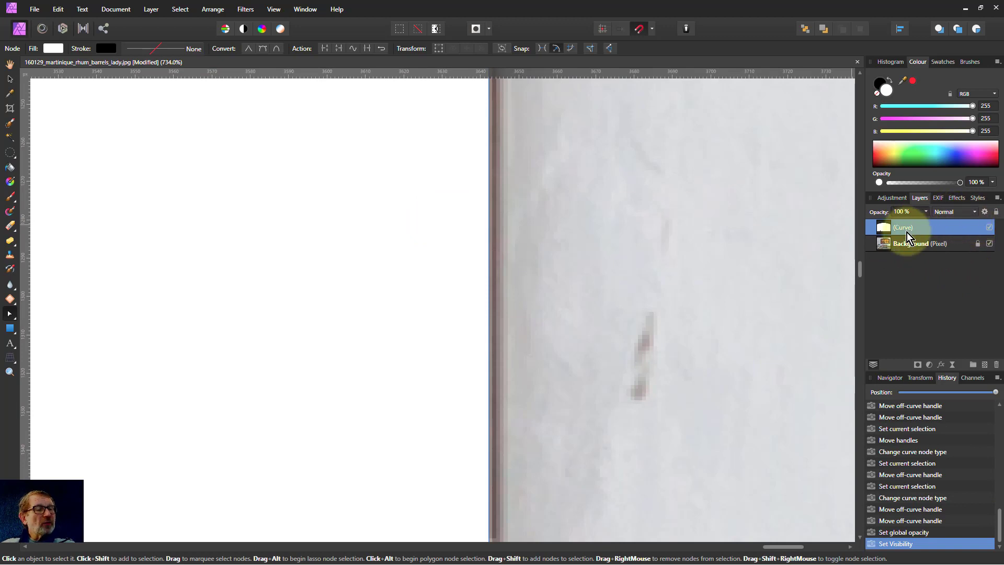
left_click(952, 365)
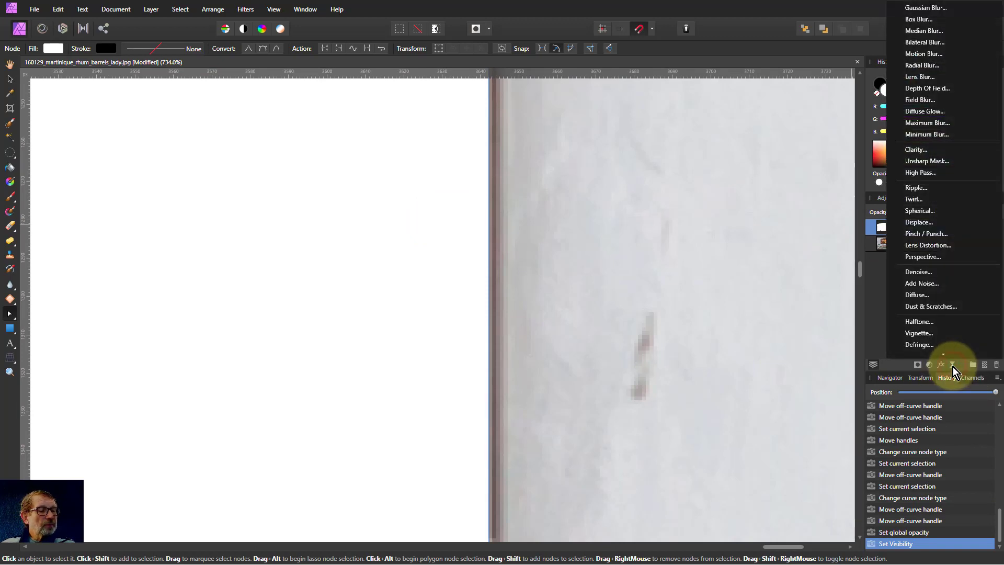
left_click(927, 10)
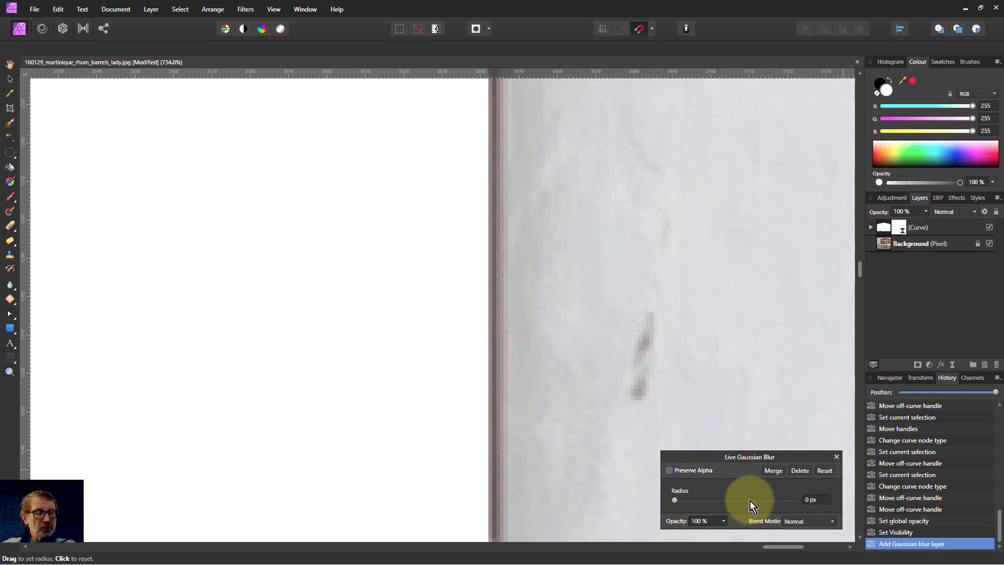
left_click_drag(675, 501, 706, 502)
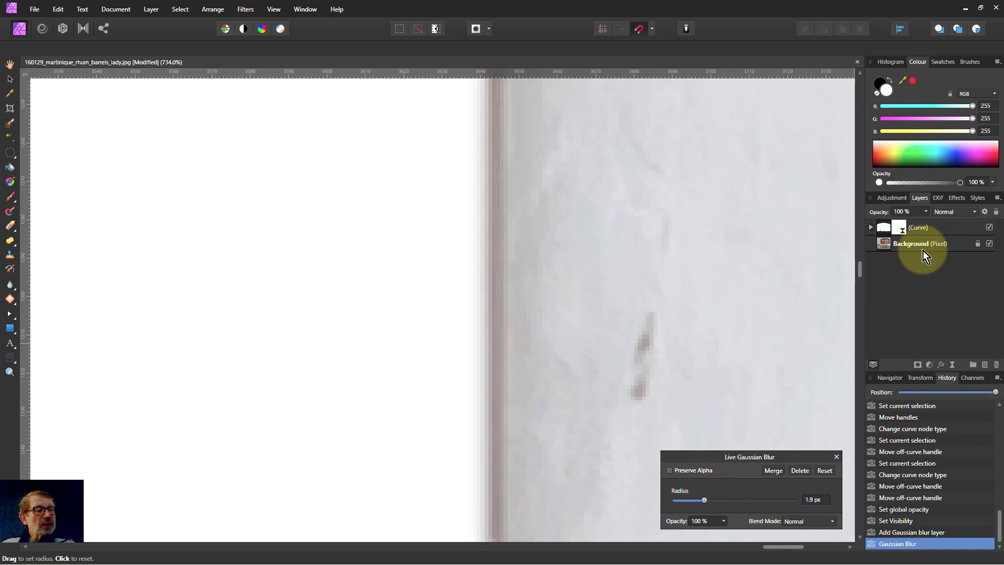
left_click(889, 227)
scroll(570, 366, "down", 5)
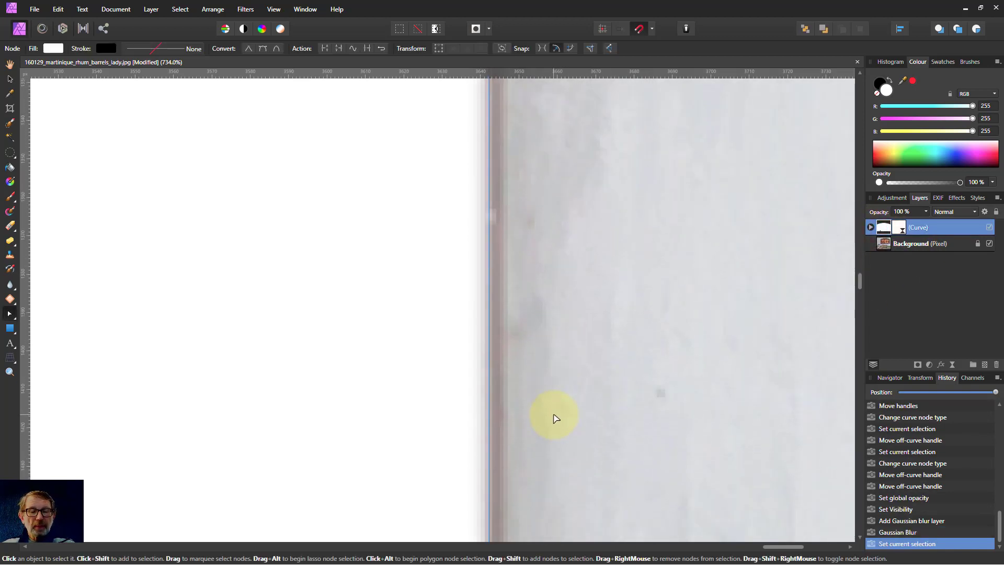
scroll(601, 253, "up", 4)
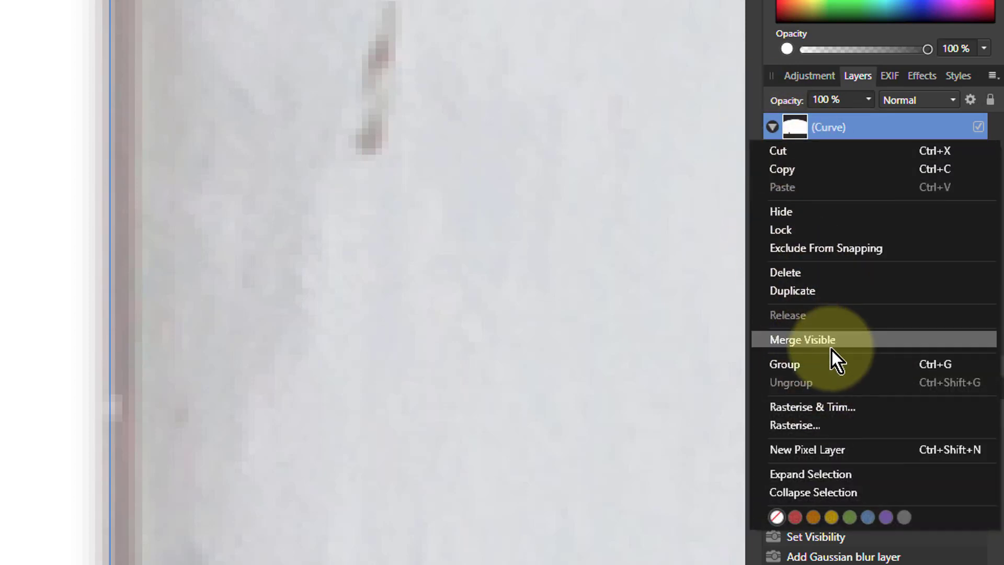
Check the shape layer's nested blur, then bring up the shape layer's context menu
left_click(773, 127)
left_click(773, 128)
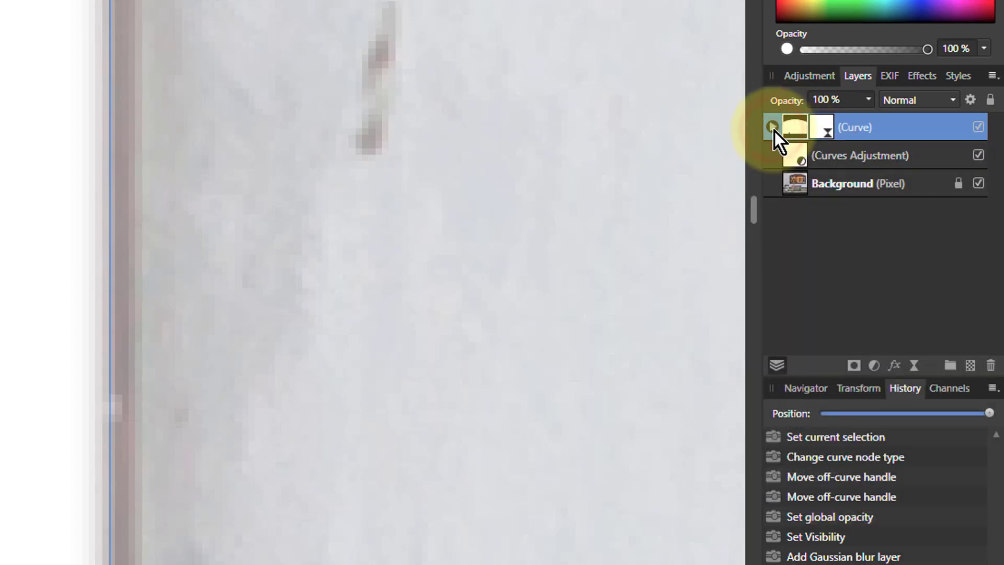
right_click(789, 124)
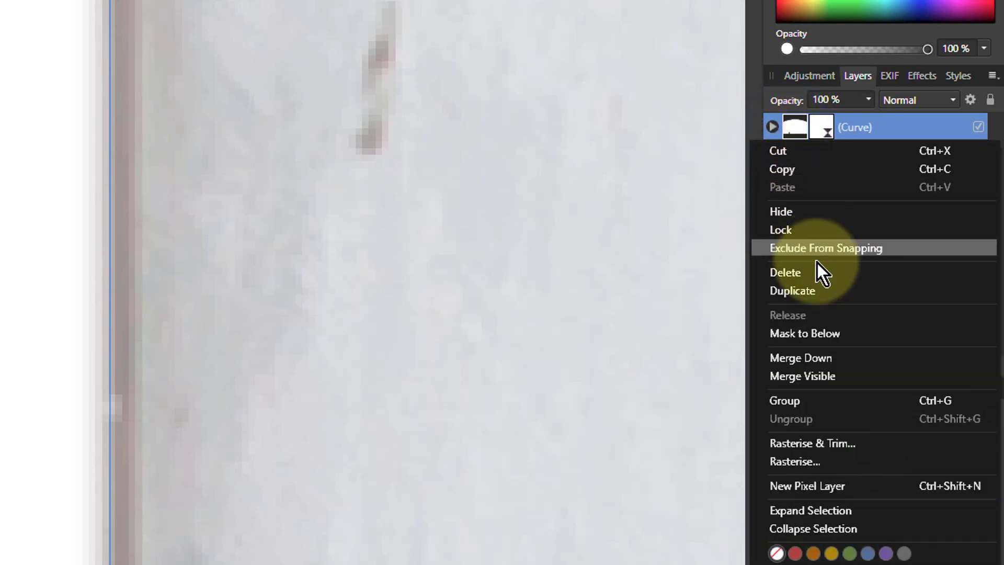
Use the shape as the Curves adjustment's mask and pull a mid curve point down to darken the window
left_click(817, 335)
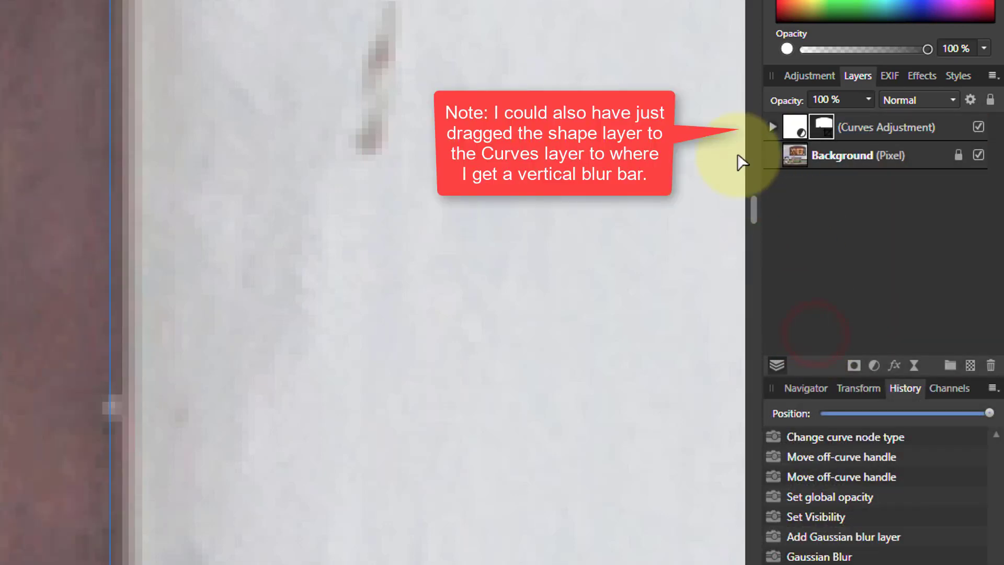
left_click(773, 127)
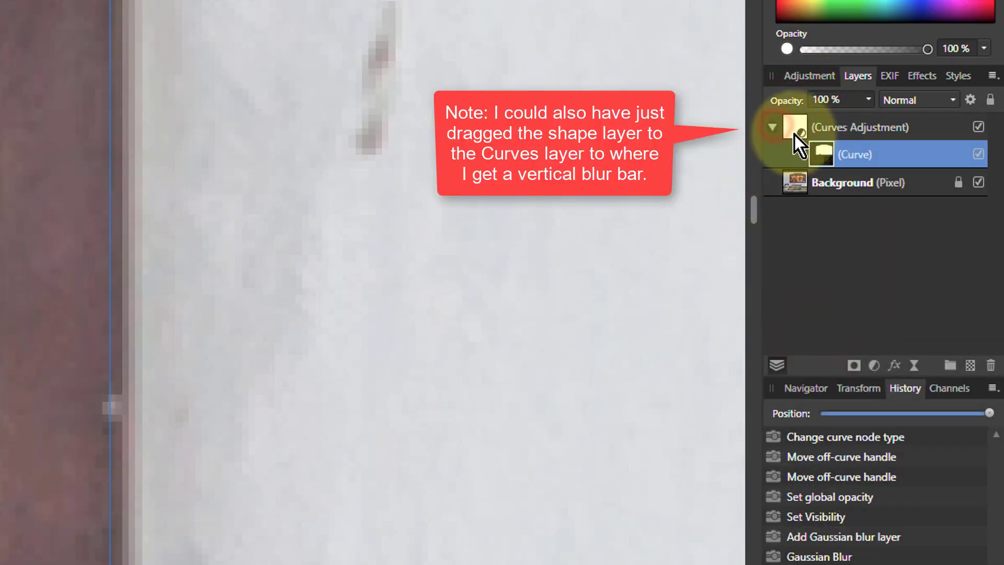
double_click(795, 132)
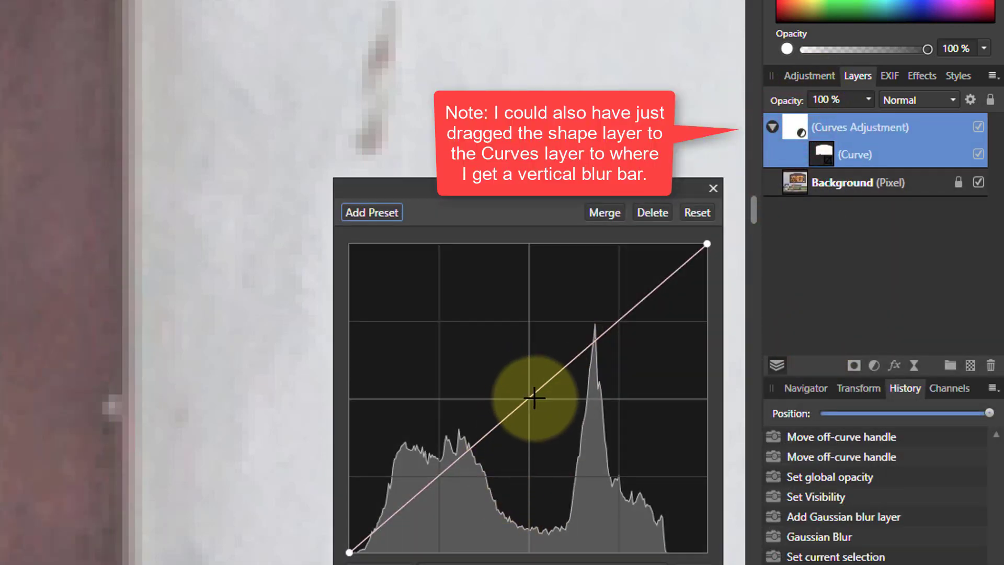
left_click_drag(533, 392, 577, 444)
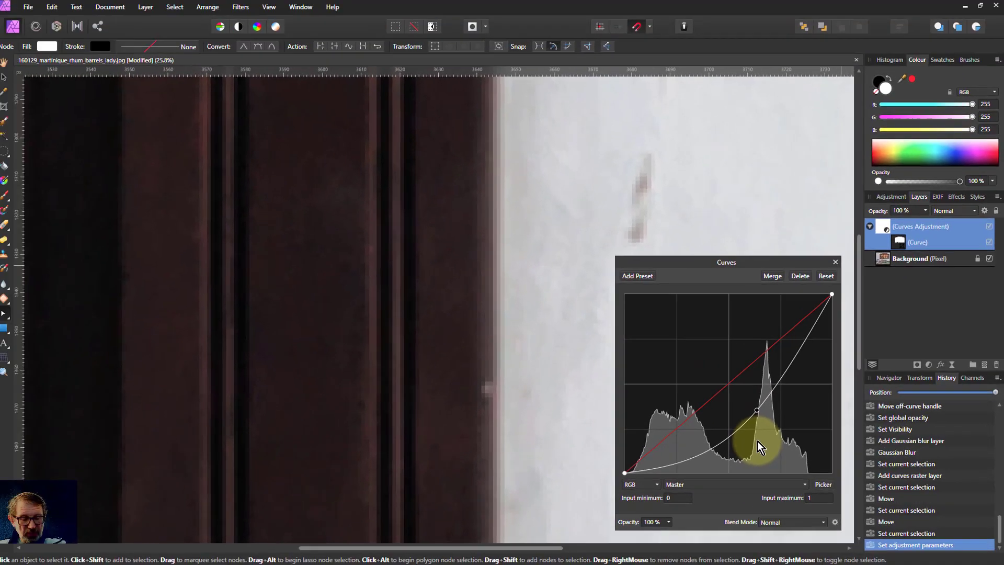
key("ctrl+0")
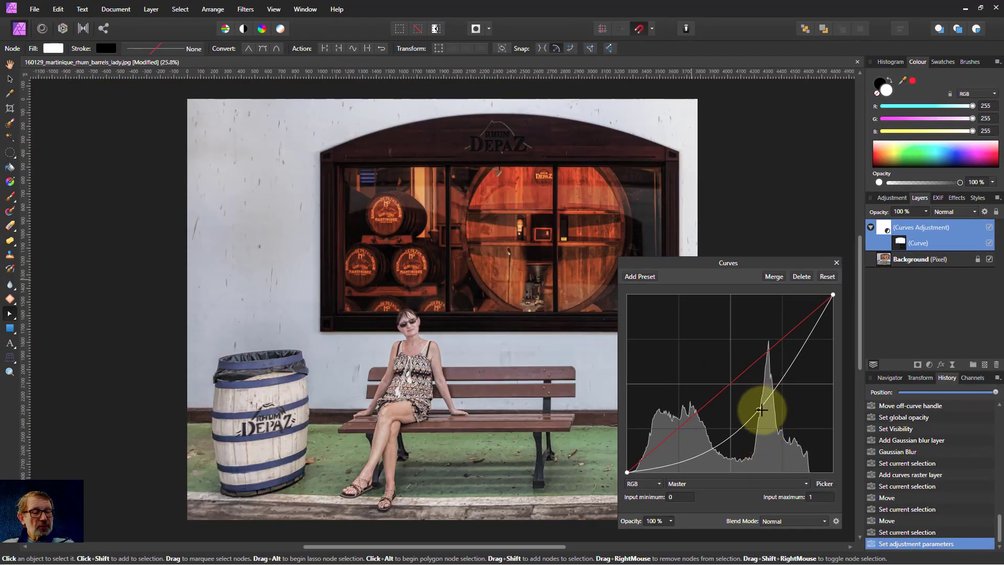
left_click_drag(761, 409, 748, 410)
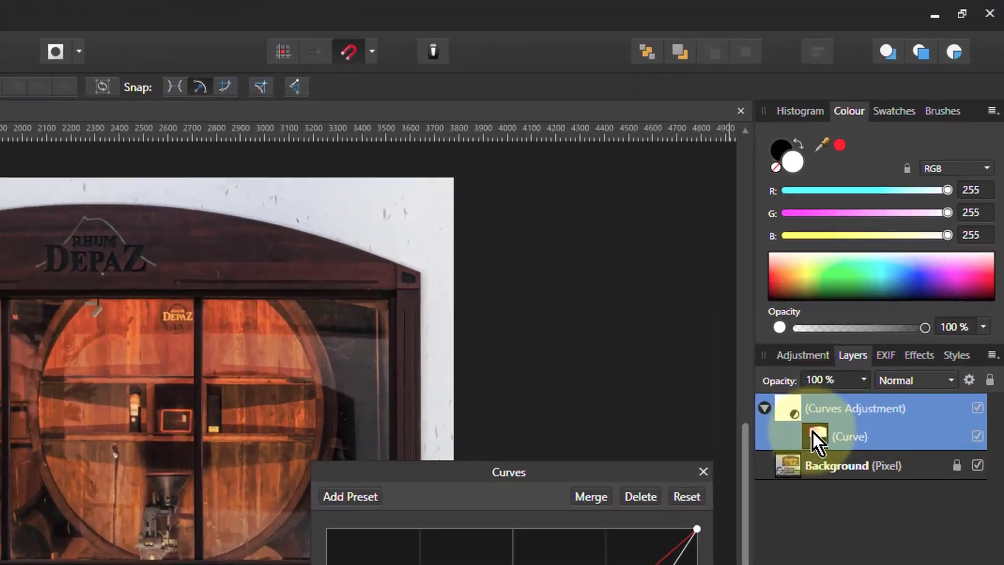
left_click(900, 241)
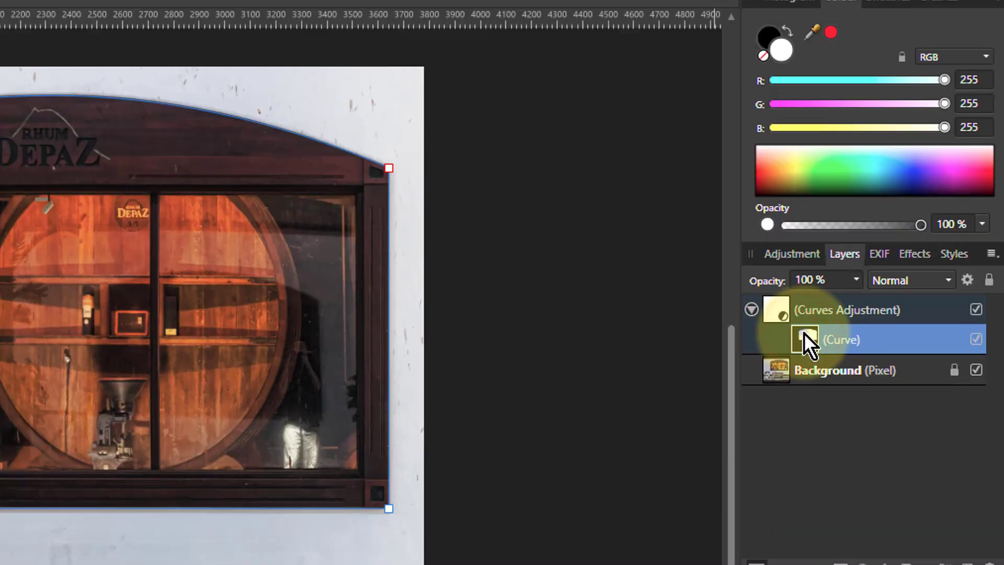
right_click(804, 333)
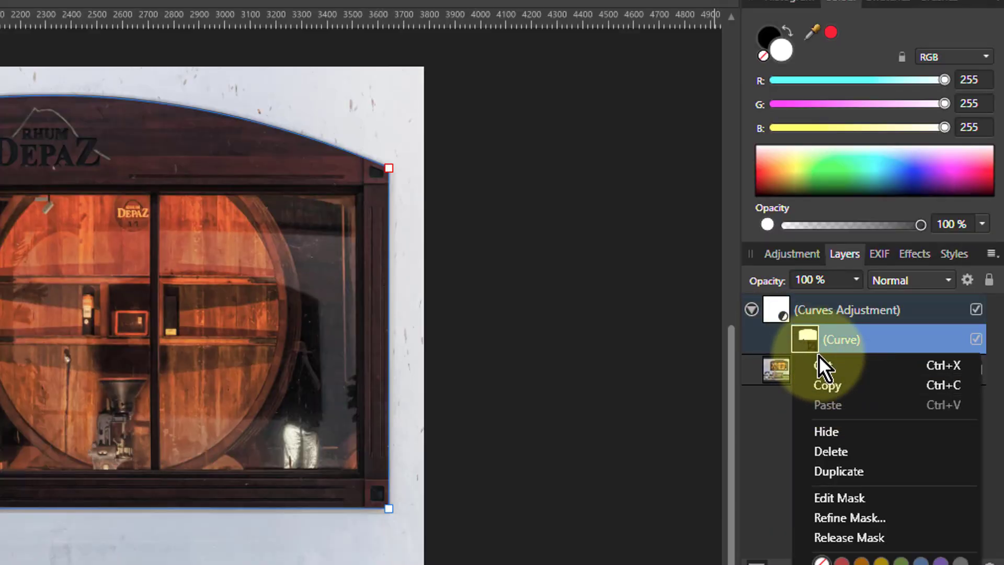
left_click(836, 535)
left_click(751, 310)
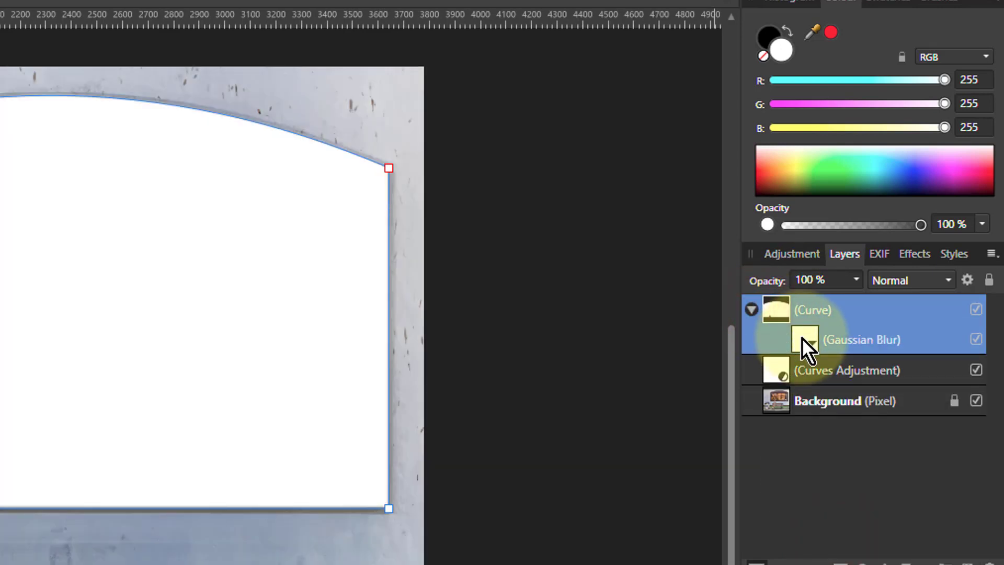
right_click(776, 312)
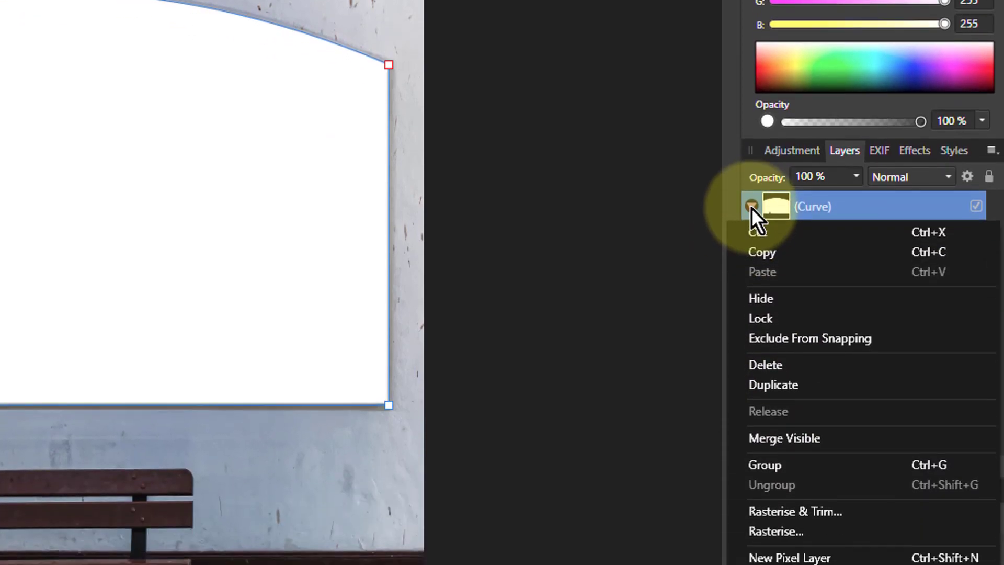
left_click(752, 206)
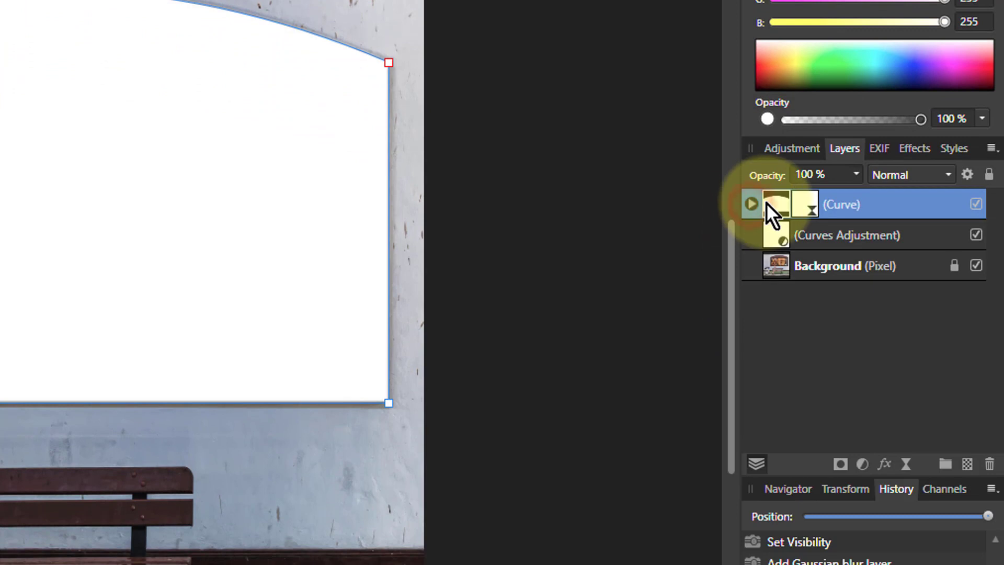
right_click(767, 204)
left_click(794, 429)
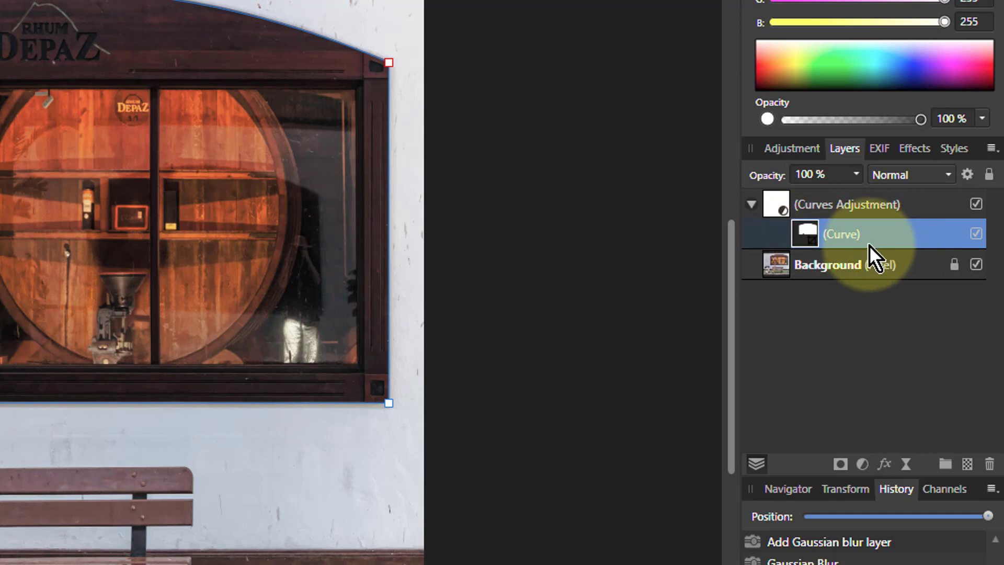
right_click(805, 232)
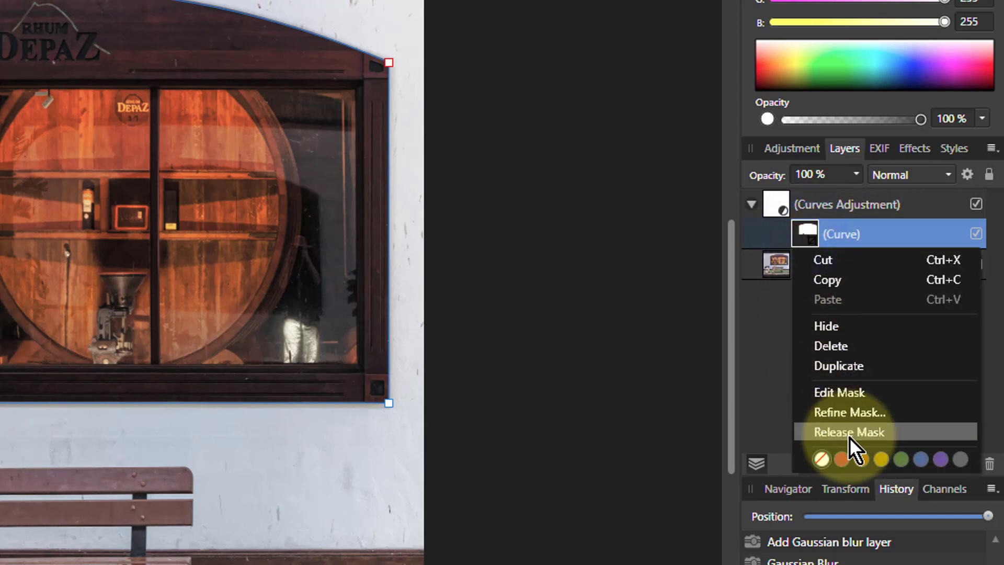